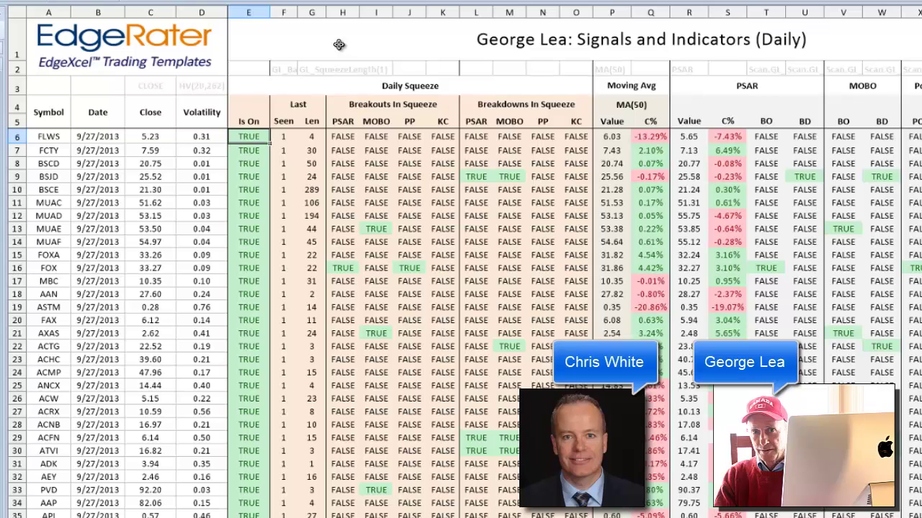
# - Sort the signals table by the PSAR column under Breakouts In Squeeze, and after that by its PP column
pyautogui.click(345, 122)
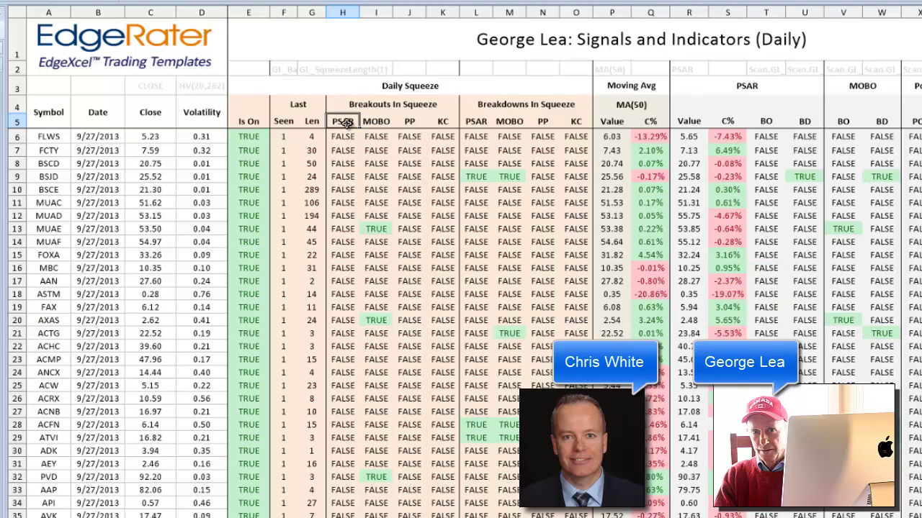
pyautogui.click(345, 122)
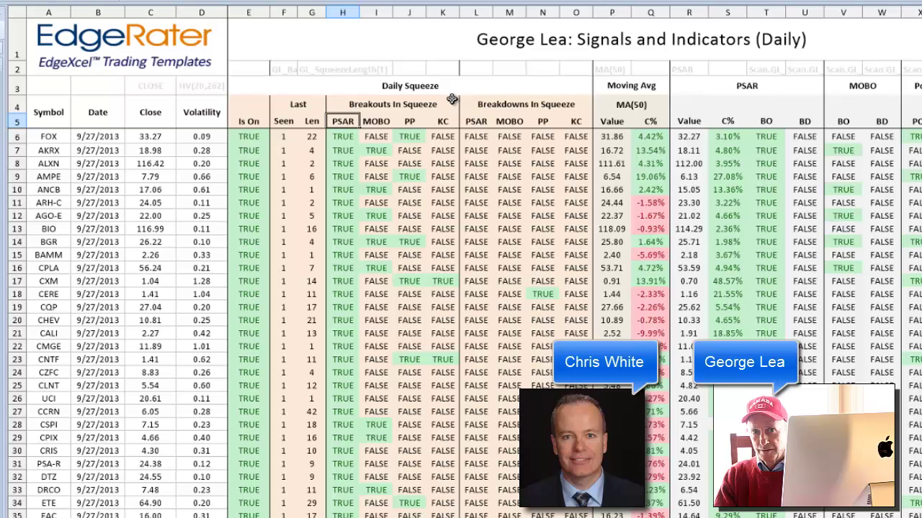
pyautogui.click(409, 122)
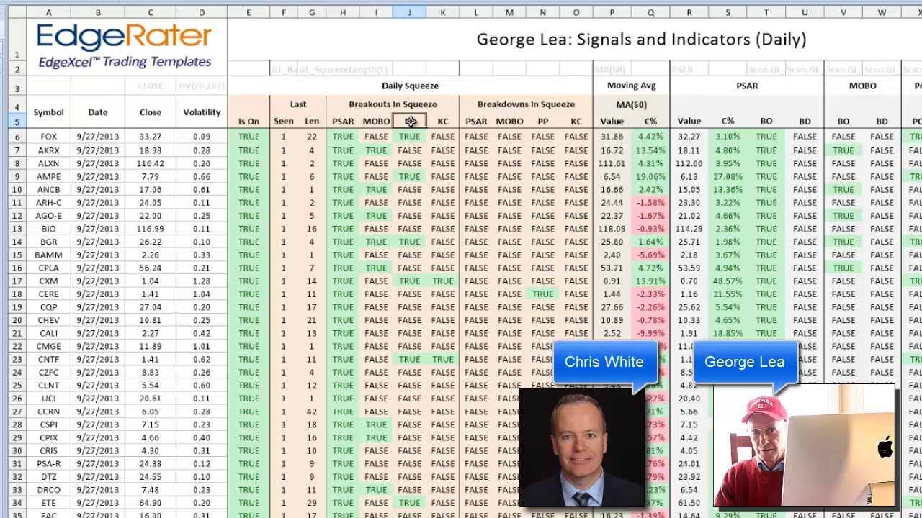
pyautogui.doubleClick(410, 122)
pyautogui.doubleClick(410, 122)
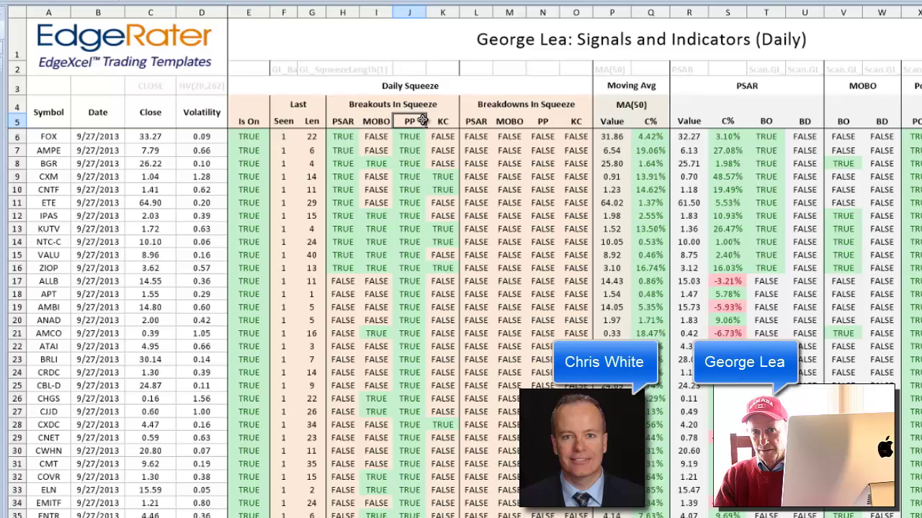
# - Find the symbol JKS in the sheet and open its security chart
pyautogui.click(66, 281)
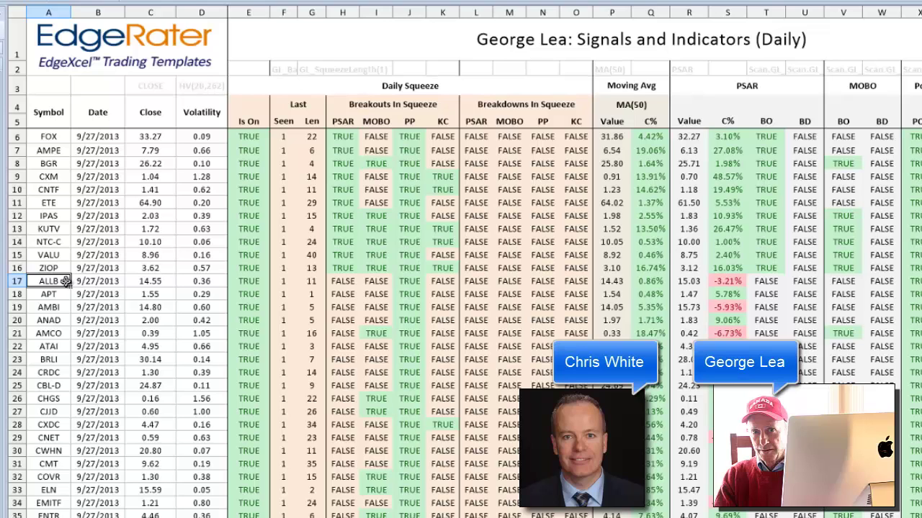
pyautogui.hotkey('ctrl', 'h')
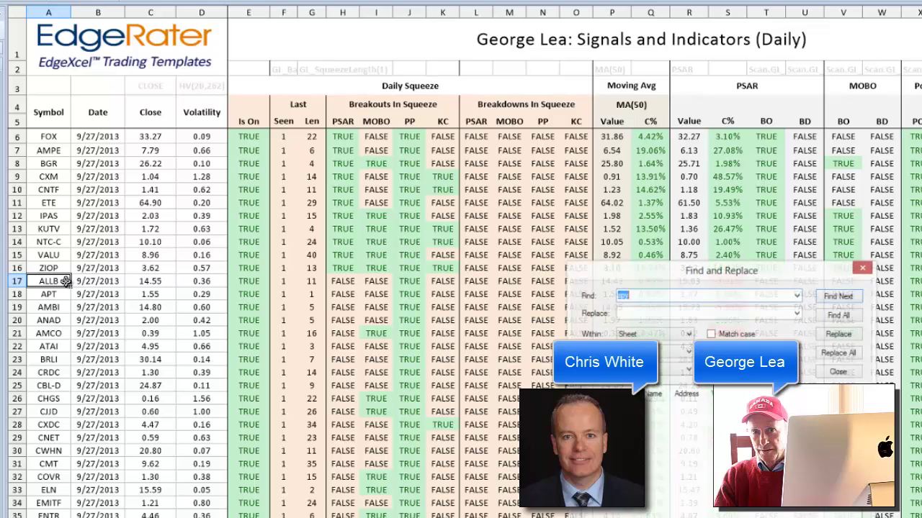
pyautogui.moveTo(717, 275); pyautogui.dragTo(512, 259)
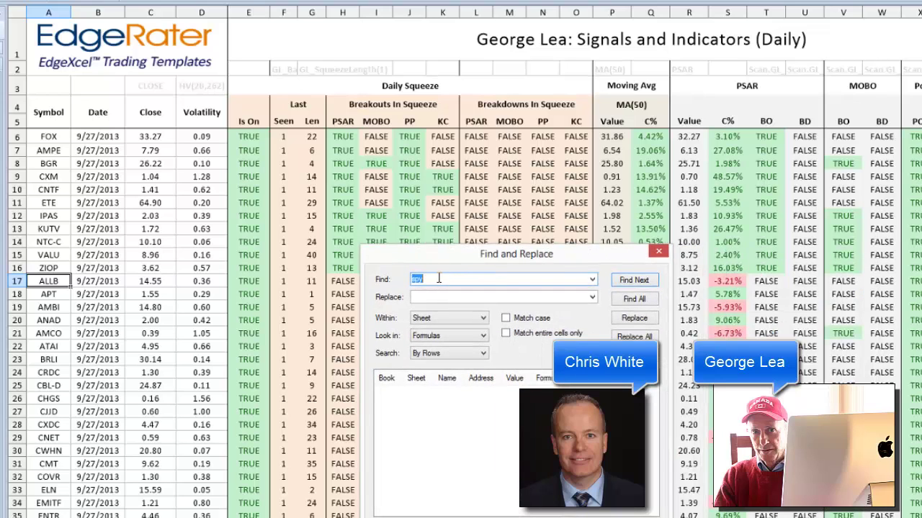
pyautogui.click(439, 279)
pyautogui.doubleClick(438, 279)
pyautogui.write('JKS')
pyautogui.click(634, 299)
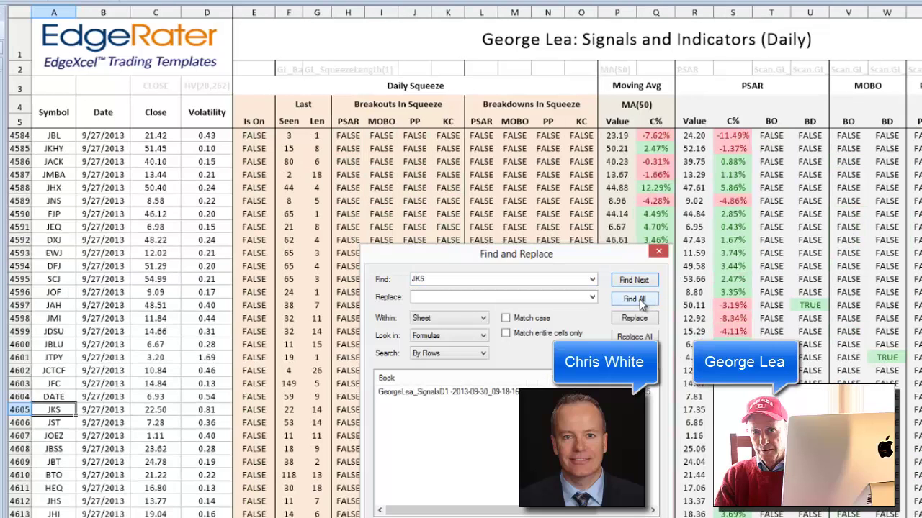
pyautogui.click(409, 392)
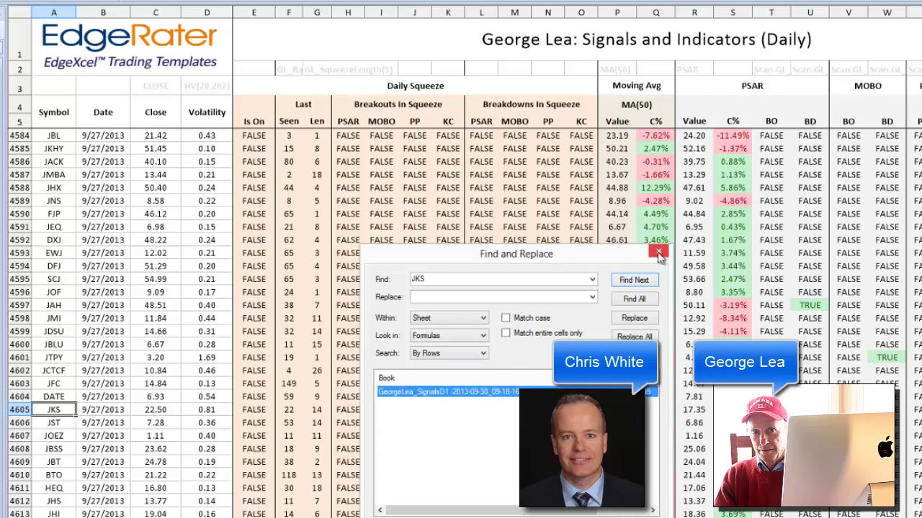
pyautogui.click(658, 250)
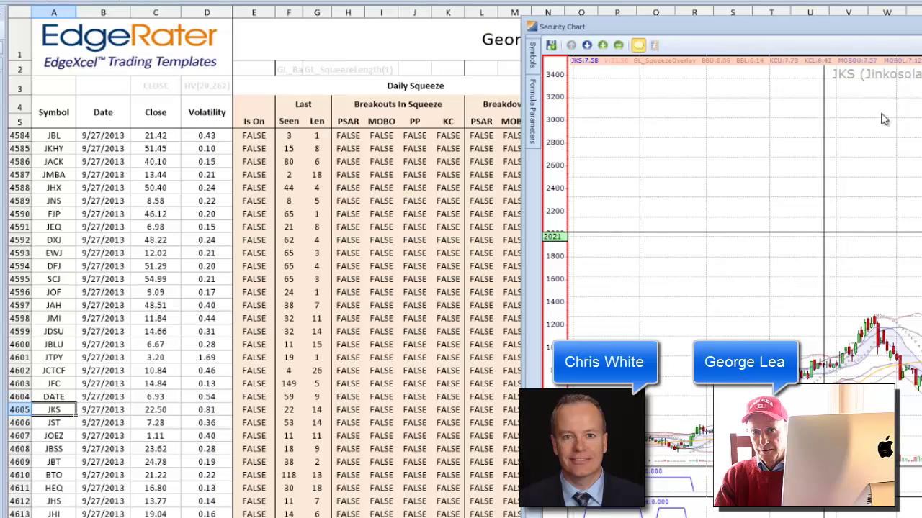
# - Move the JKS chart window fully into view and apply the GL Squeeze layout from George Lea Layouts
pyautogui.moveTo(889, 34); pyautogui.dragTo(541, 24)
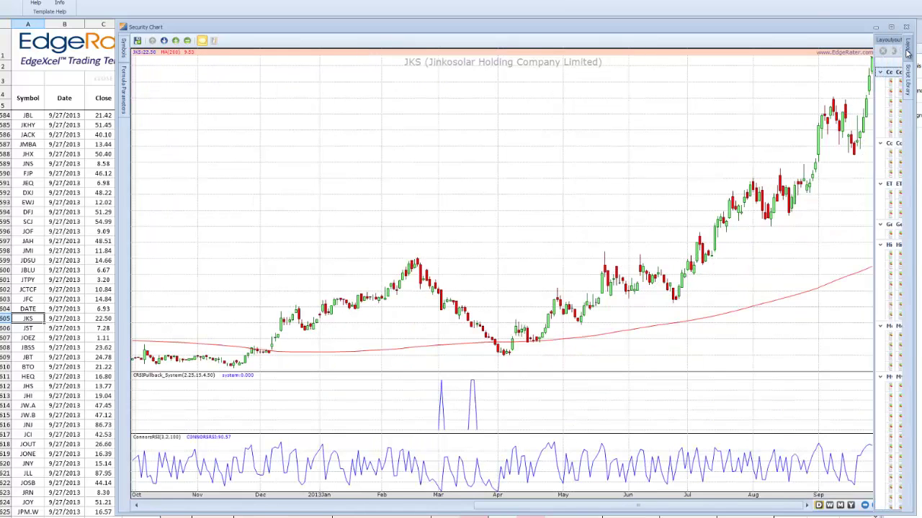
pyautogui.click(908, 47)
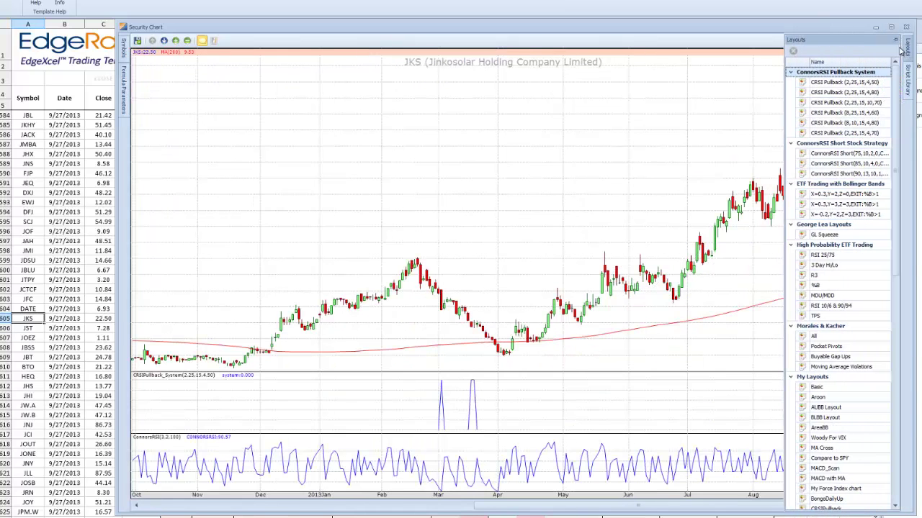
pyautogui.doubleClick(821, 236)
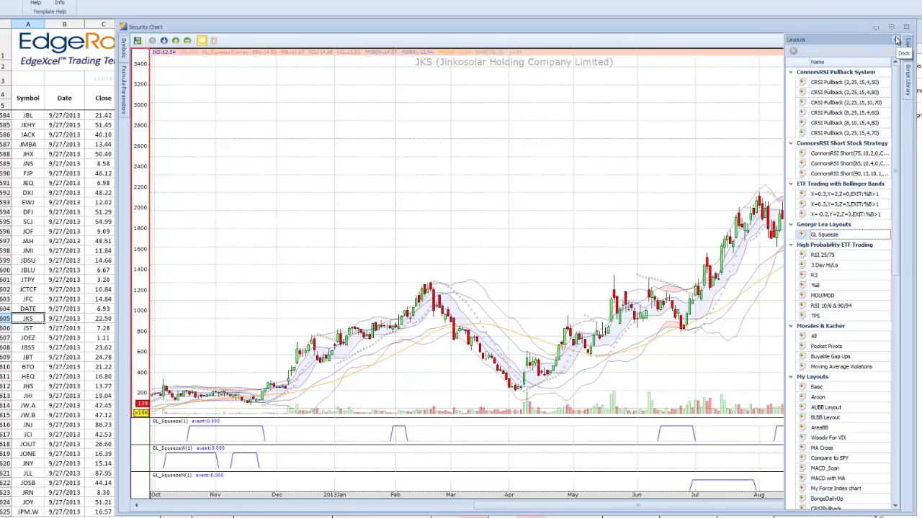
pyautogui.click(896, 39)
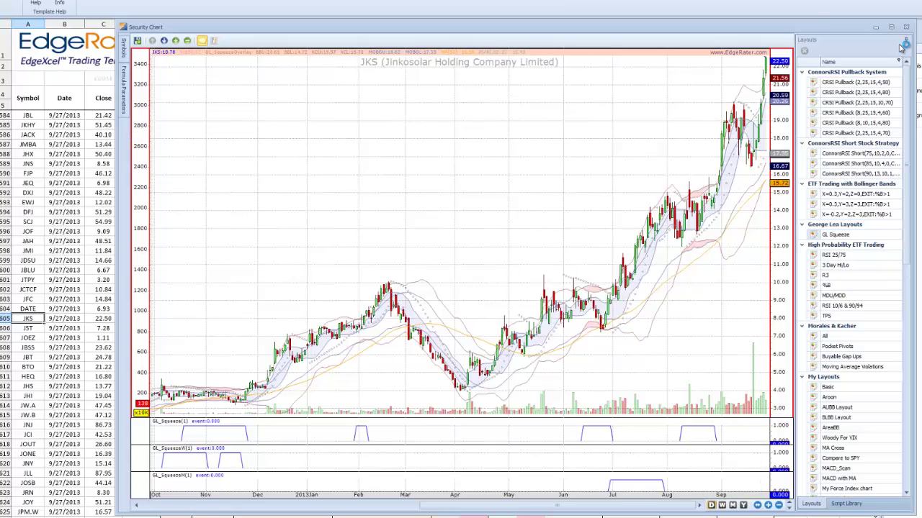
pyautogui.click(905, 41)
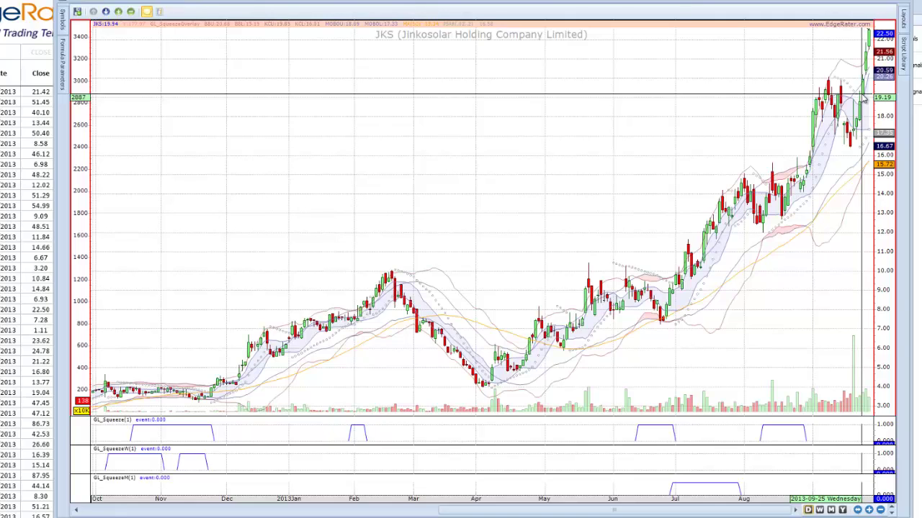
# - Find the symbol TSL in the sheet, go to the match in cell A6883 and open its chart
pyautogui.press('Escape')
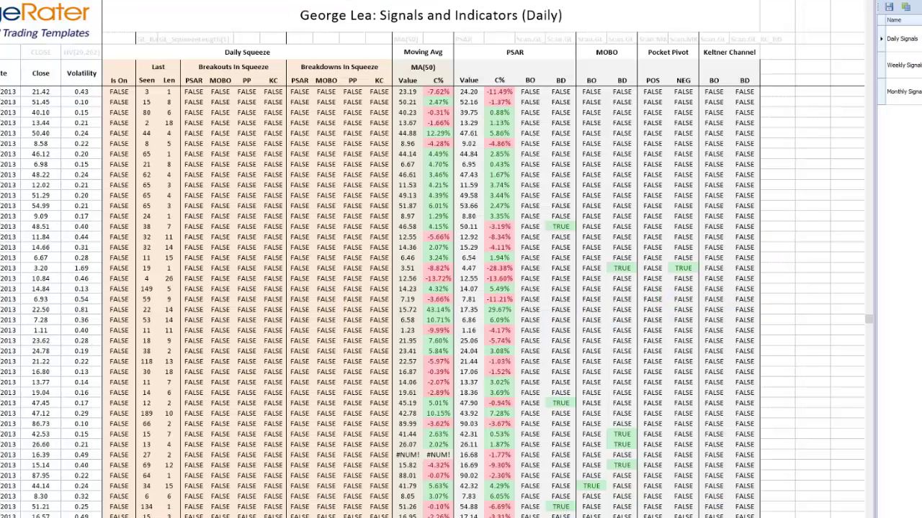
pyautogui.hotkey('ctrl', 'h')
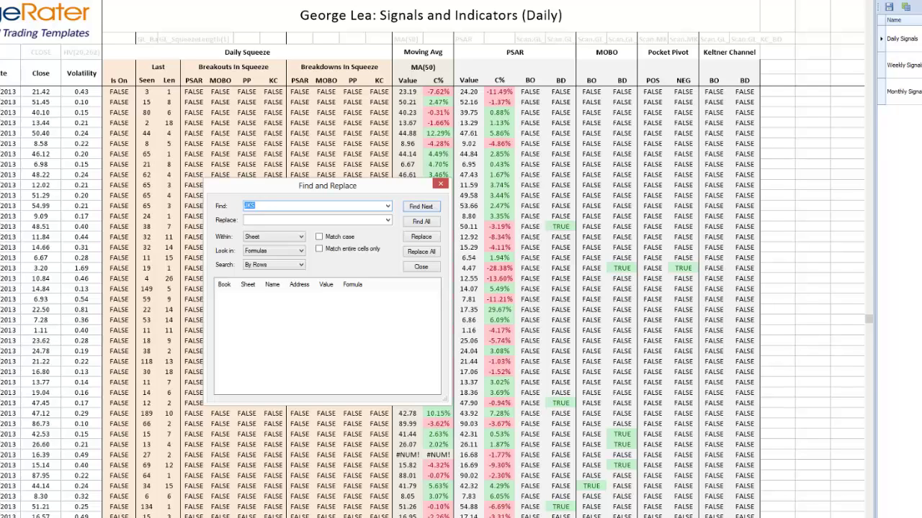
pyautogui.write('TSL')
pyautogui.click(434, 223)
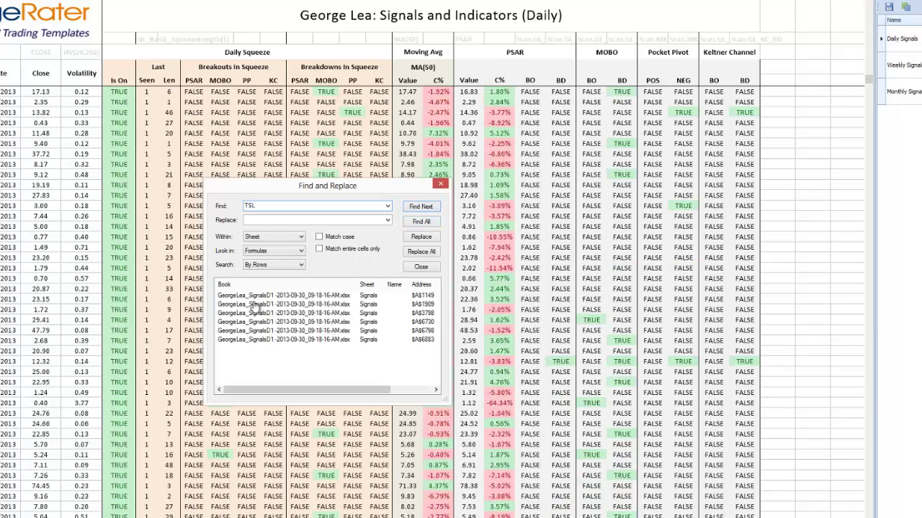
pyautogui.click(243, 339)
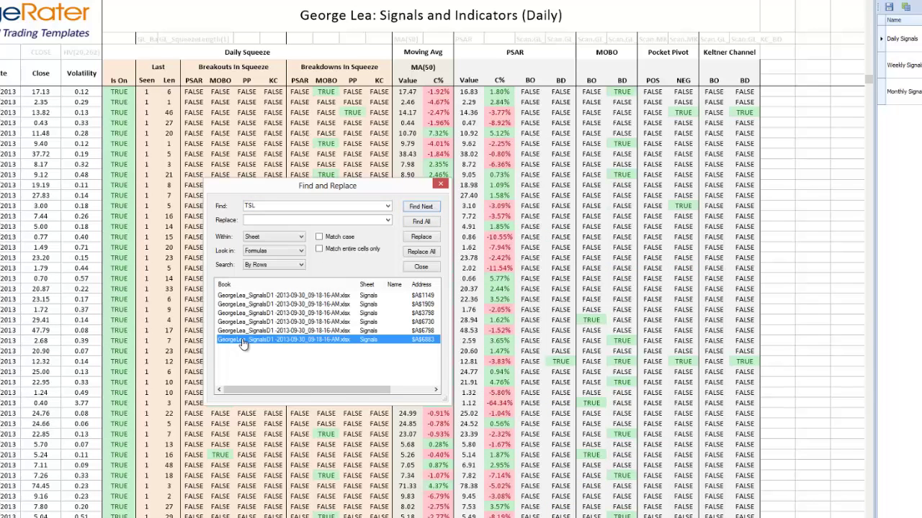
pyautogui.click(439, 182)
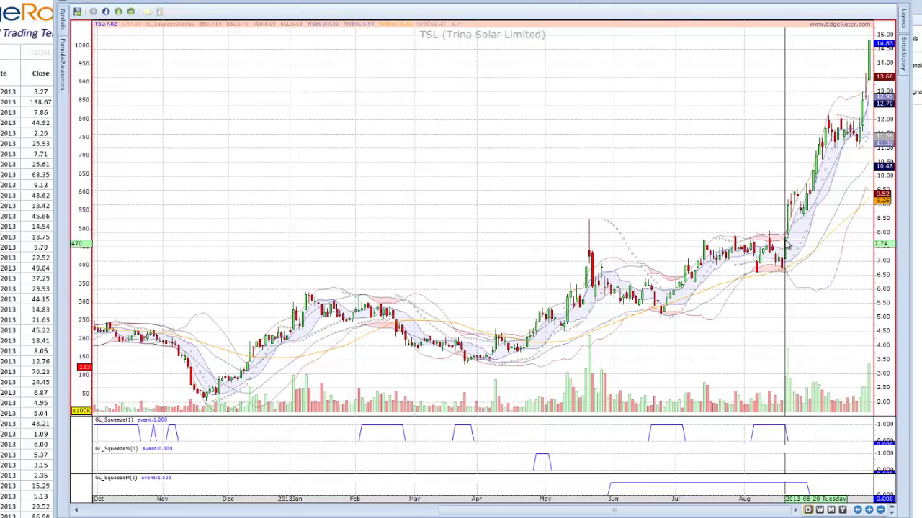
# - Enlarge the TSL chart's candles and show the most recent months through September 2013 to examine the squeezes
pyautogui.click(870, 509)
pyautogui.click(870, 510)
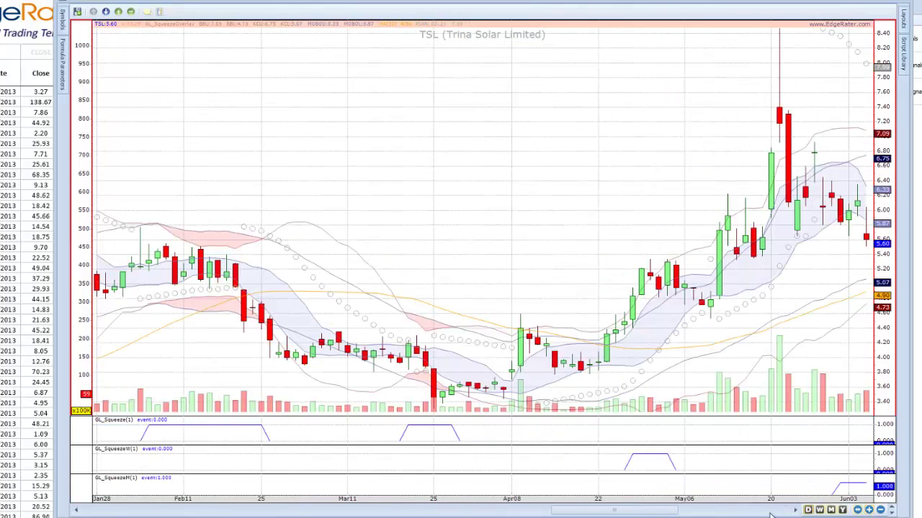
pyautogui.moveTo(576, 513); pyautogui.dragTo(710, 512)
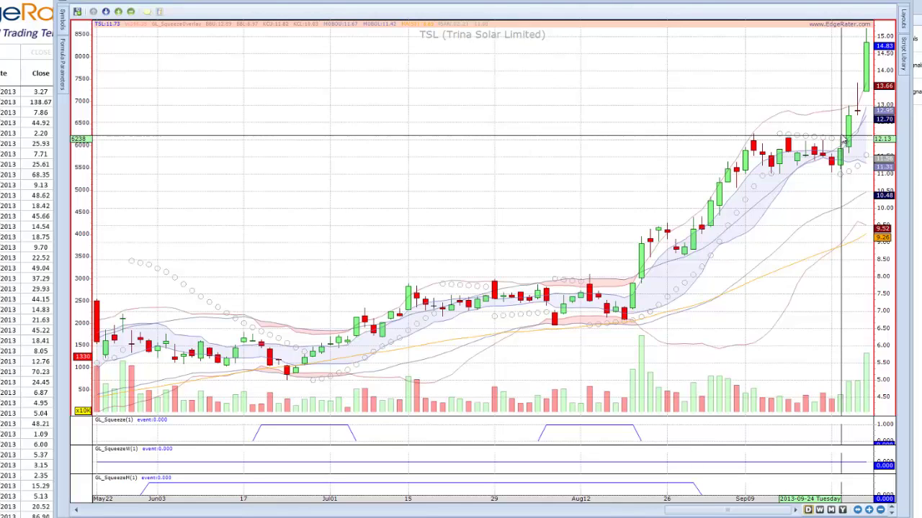
# - Return to the signals sheet, find the symbol ACAD and open its chart
pyautogui.click(10, 211)
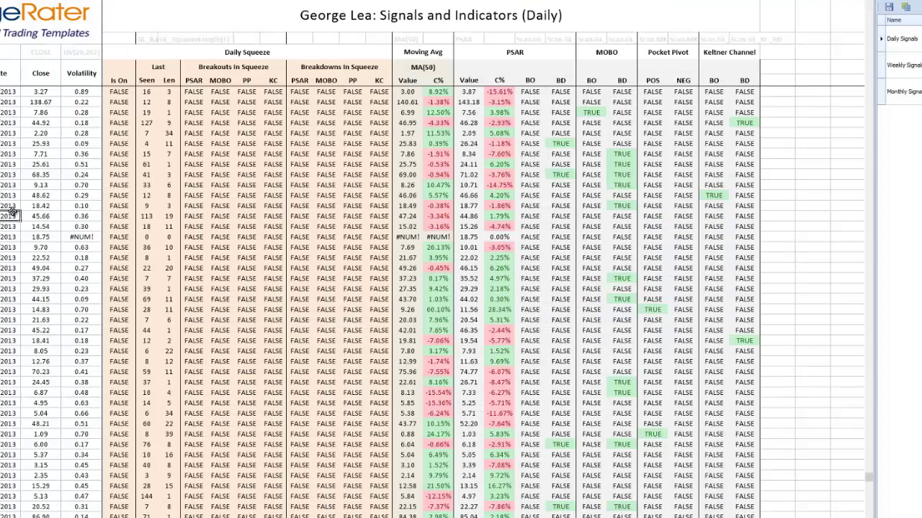
pyautogui.hotkey('ctrl', 'f')
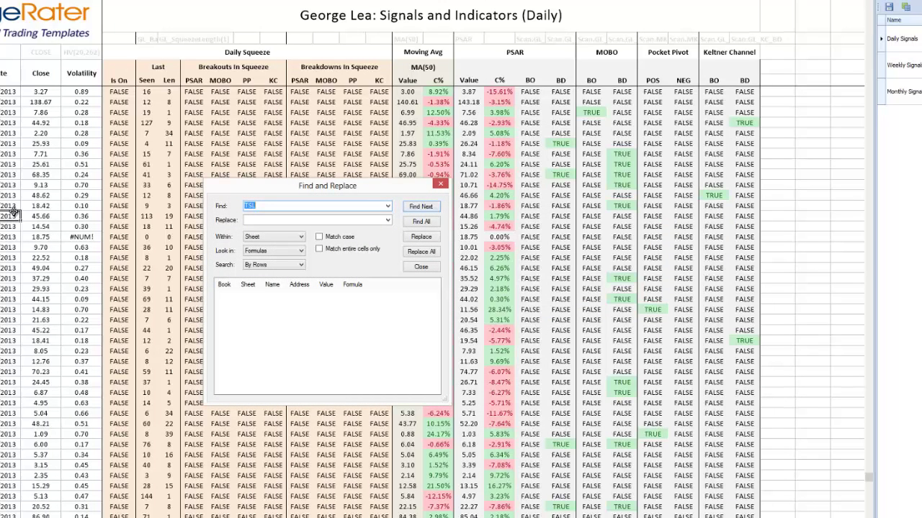
pyautogui.press('BackSpace')
pyautogui.write('ACAD')
pyautogui.press('Return')
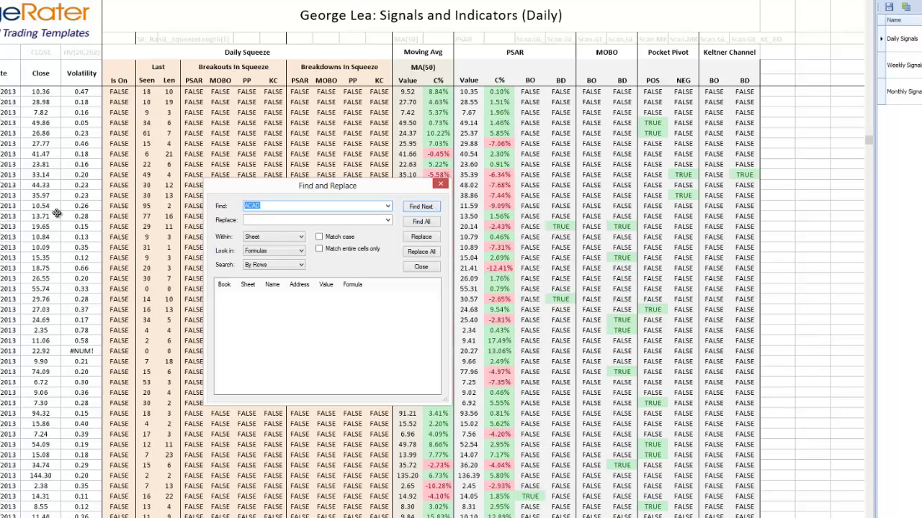
pyautogui.click(440, 184)
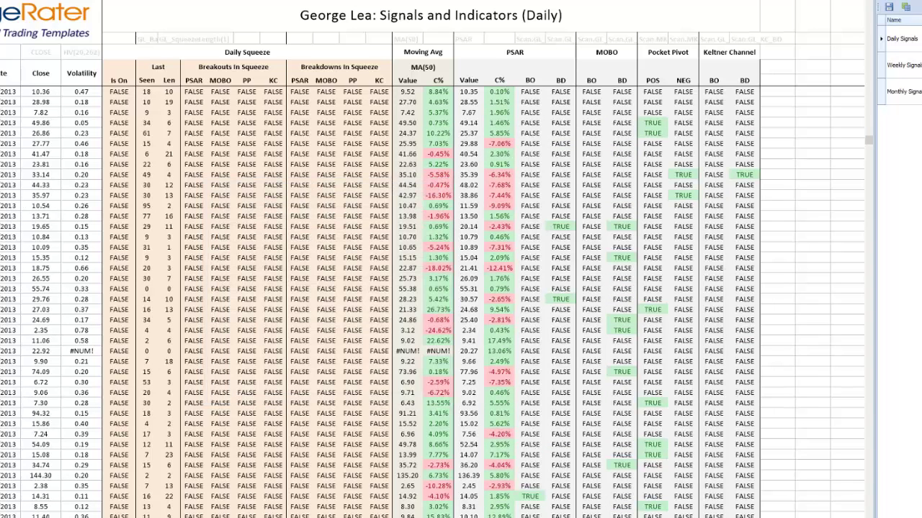
pyautogui.press('Return')
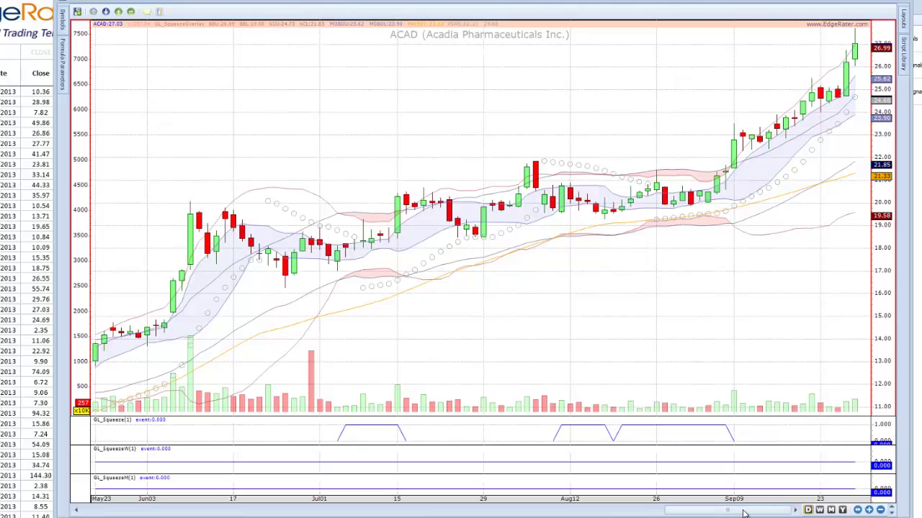
# - Switch the ACAD chart to monthly bars and widen the time range back to April 2012
pyautogui.click(831, 510)
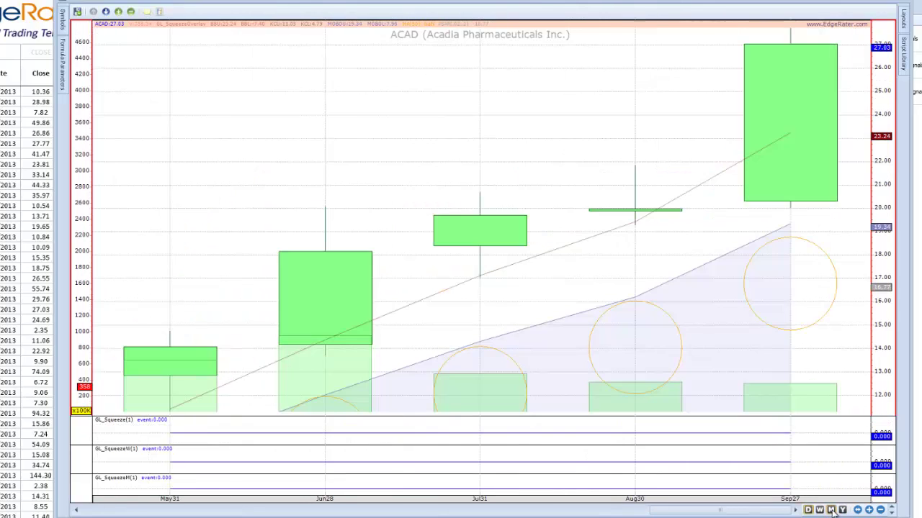
pyautogui.click(887, 509)
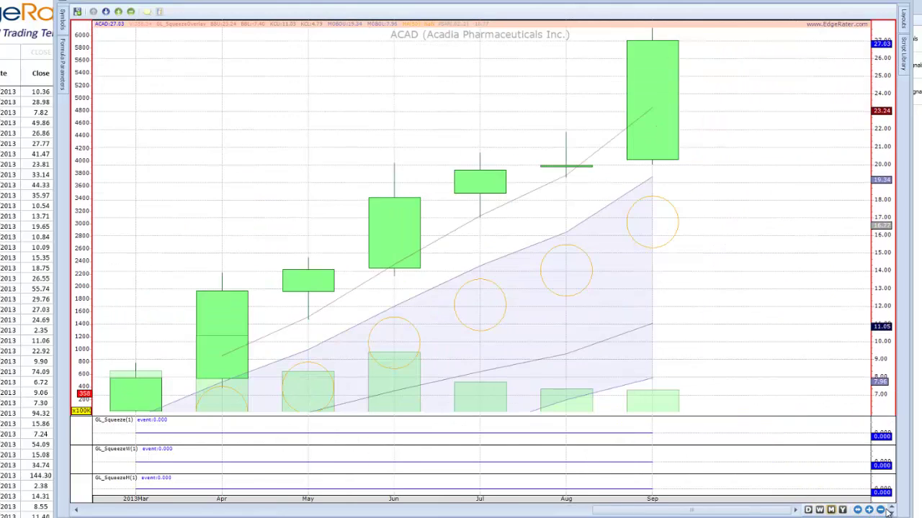
pyautogui.click(887, 508)
pyautogui.click(887, 508)
pyautogui.click(887, 508)
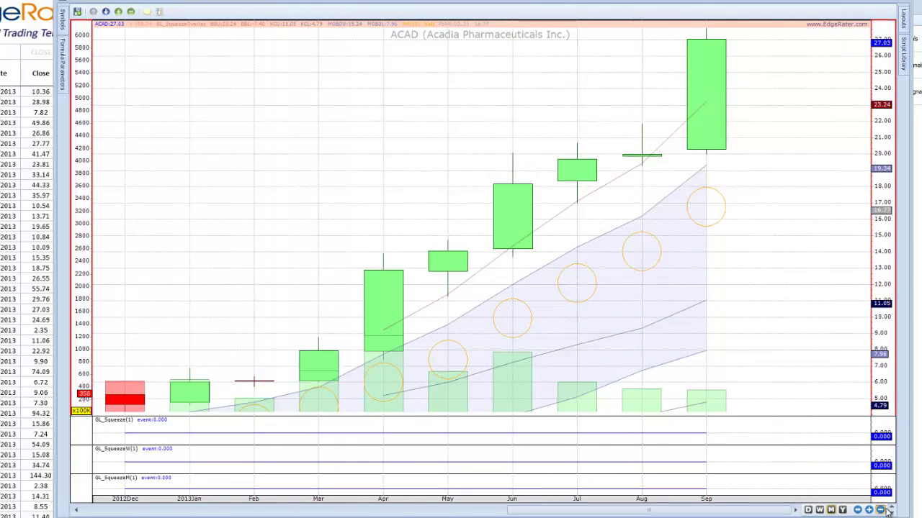
pyautogui.click(887, 509)
pyautogui.click(887, 508)
pyautogui.click(887, 508)
pyautogui.click(887, 509)
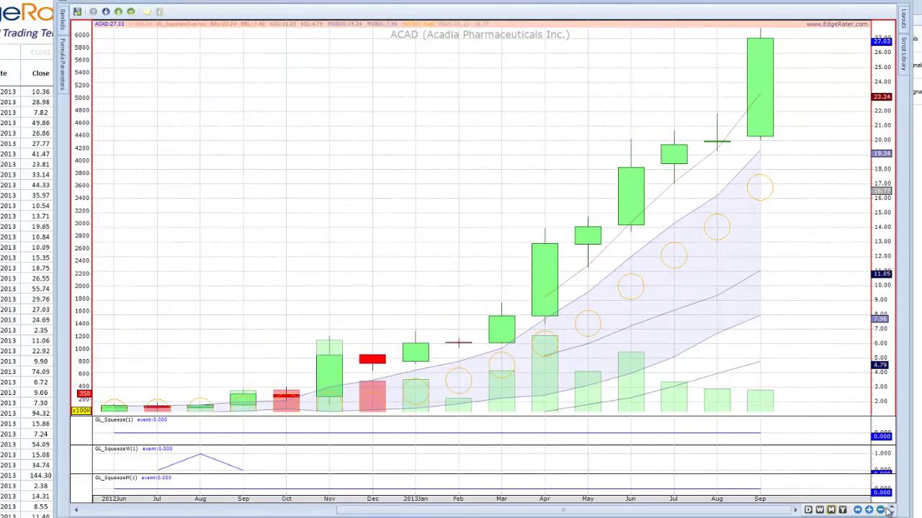
pyautogui.click(887, 508)
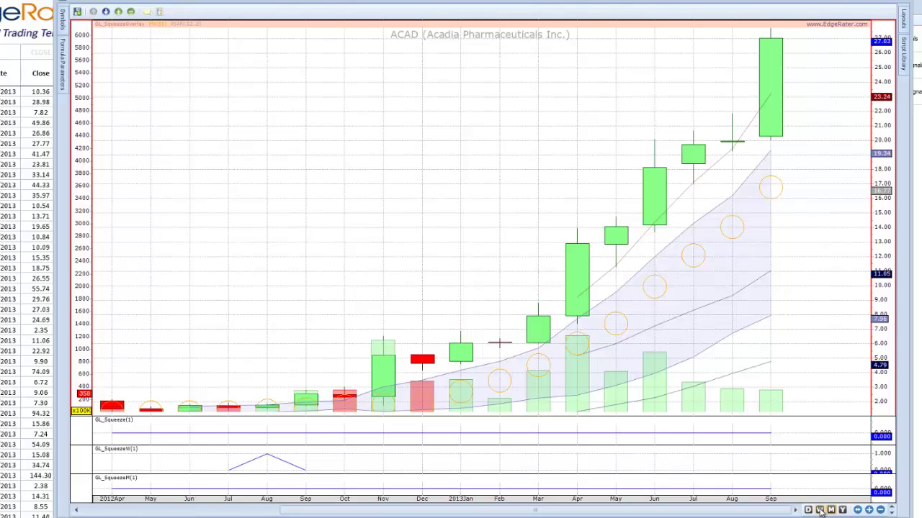
# - Show the ACAD chart in weekly bars, examine the September 2012 squeeze breakout, and return the chart to daily bars
pyautogui.click(820, 510)
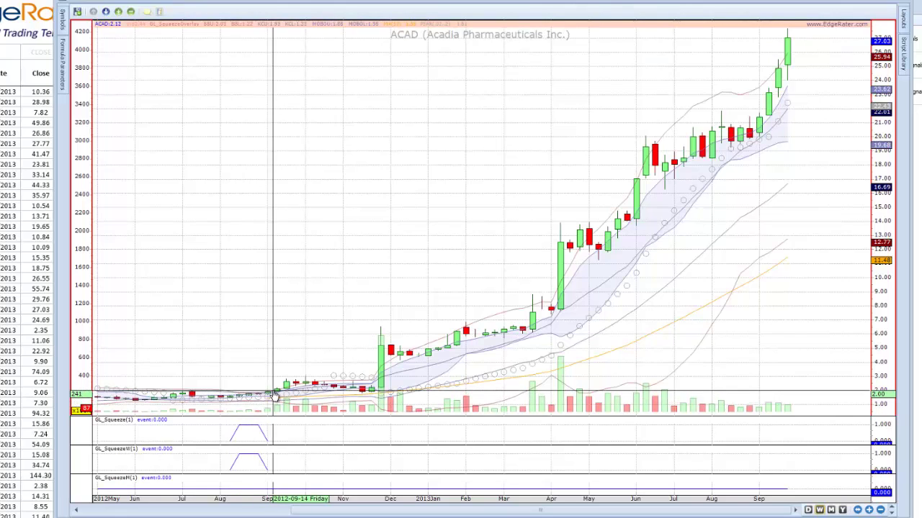
pyautogui.moveTo(274, 396); pyautogui.dragTo(275, 383)
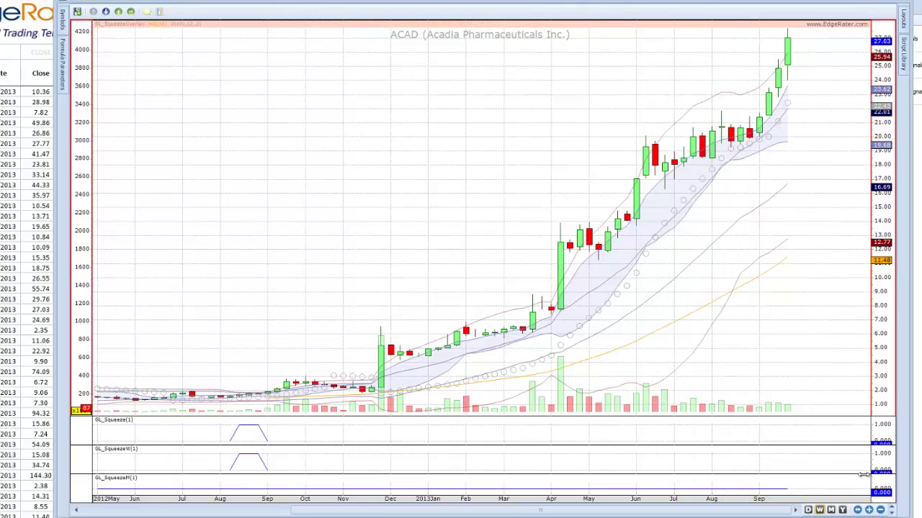
pyautogui.click(808, 510)
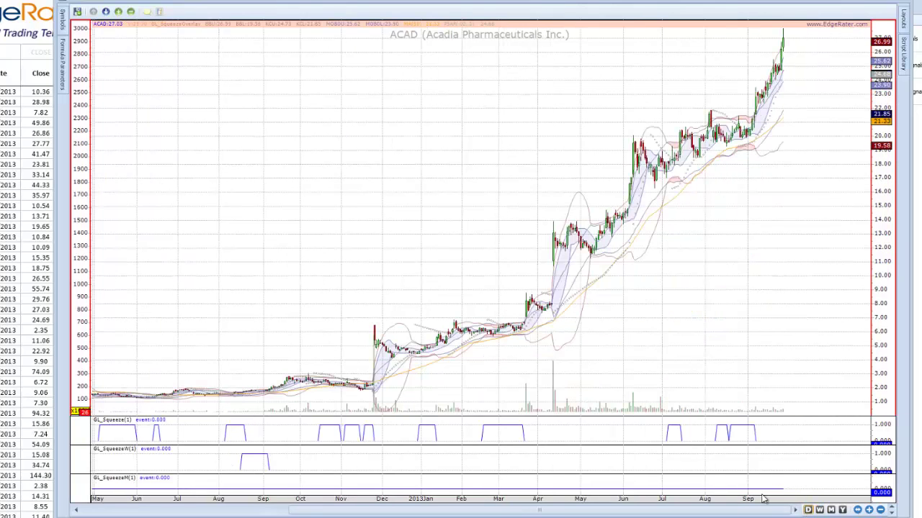
# - Enlarge ACAD's daily candles to examine March through September 2013, and show the weekly bars from February 2013 onward
pyautogui.click(868, 510)
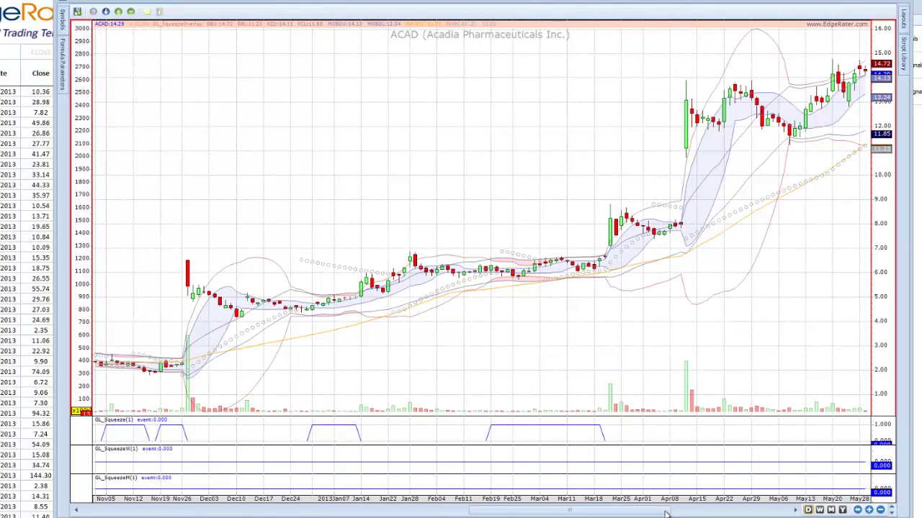
pyautogui.moveTo(666, 513); pyautogui.dragTo(786, 513)
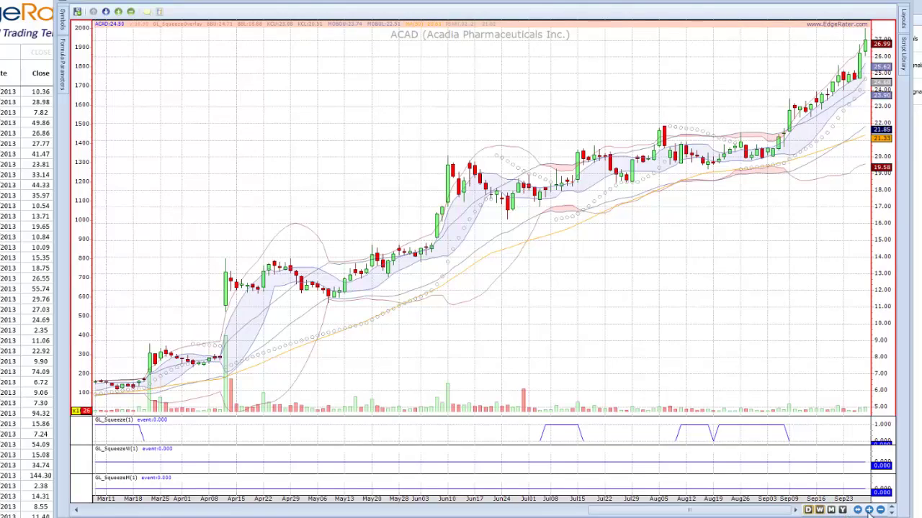
pyautogui.click(818, 510)
pyautogui.click(869, 509)
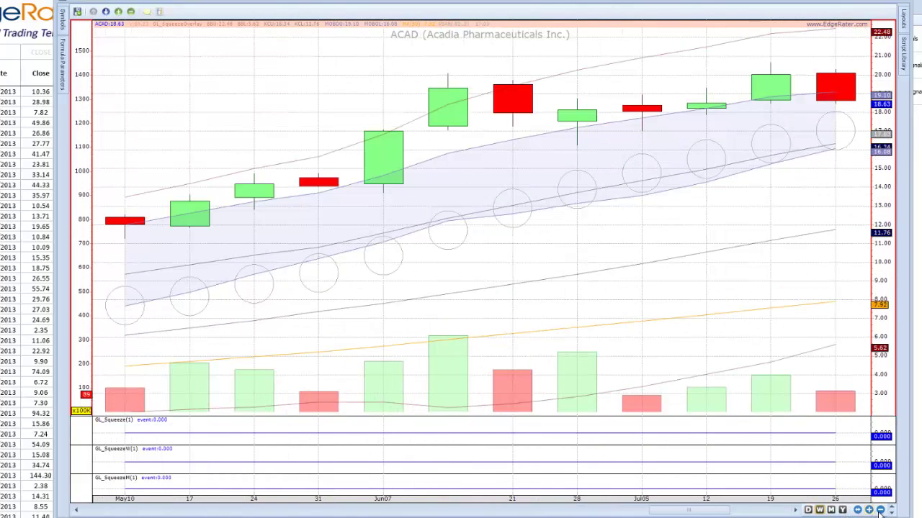
pyautogui.click(880, 510)
pyautogui.click(880, 510)
pyautogui.click(880, 510)
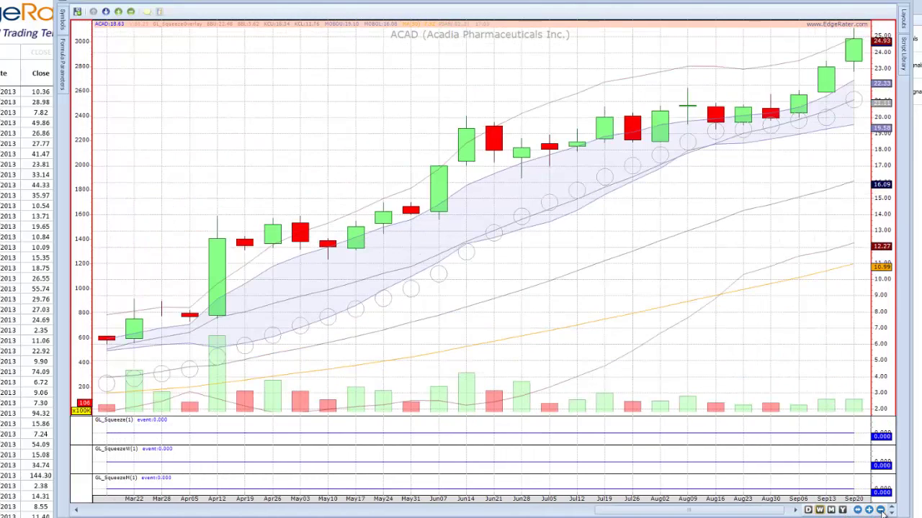
pyautogui.click(880, 510)
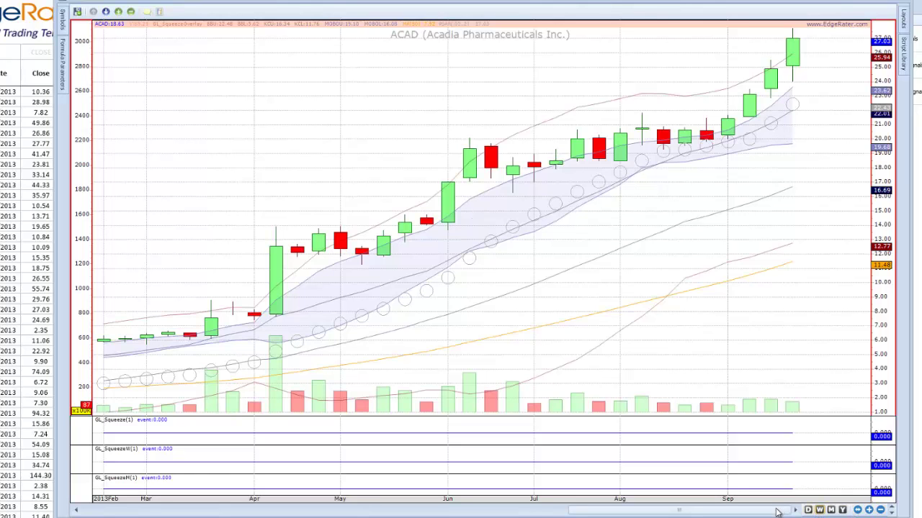
pyautogui.scroll(1, 776, 513)
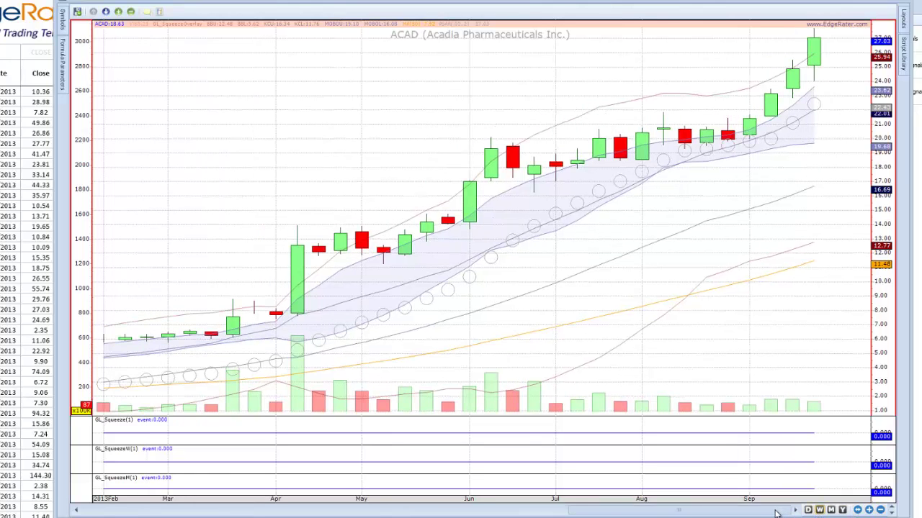
pyautogui.scroll(-1, 776, 512)
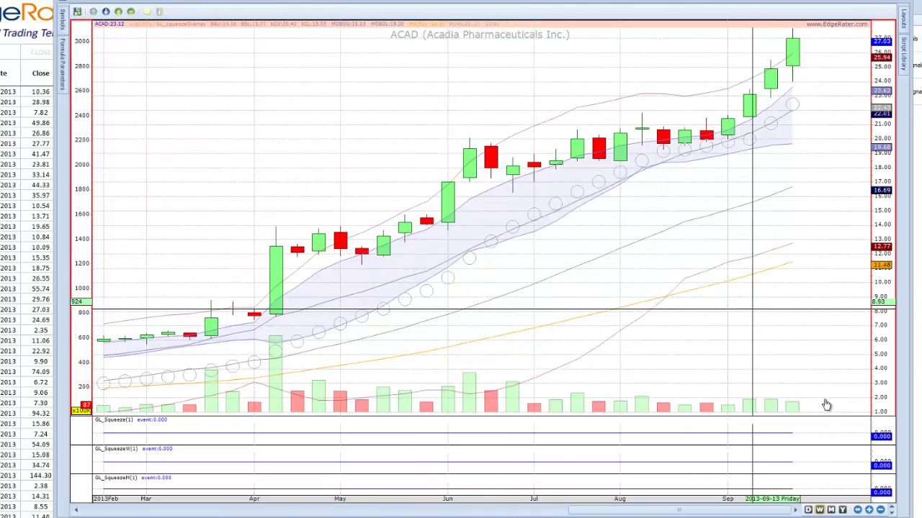
# - Switch the ACAD chart back to daily bars and enlarge July through late September 2013 to examine the recent squeezes
pyautogui.click(810, 510)
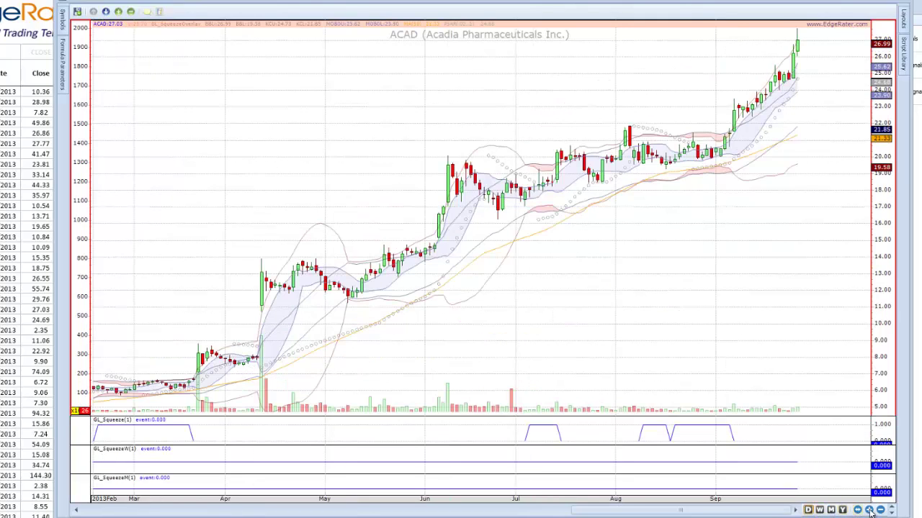
pyautogui.click(870, 509)
pyautogui.click(870, 509)
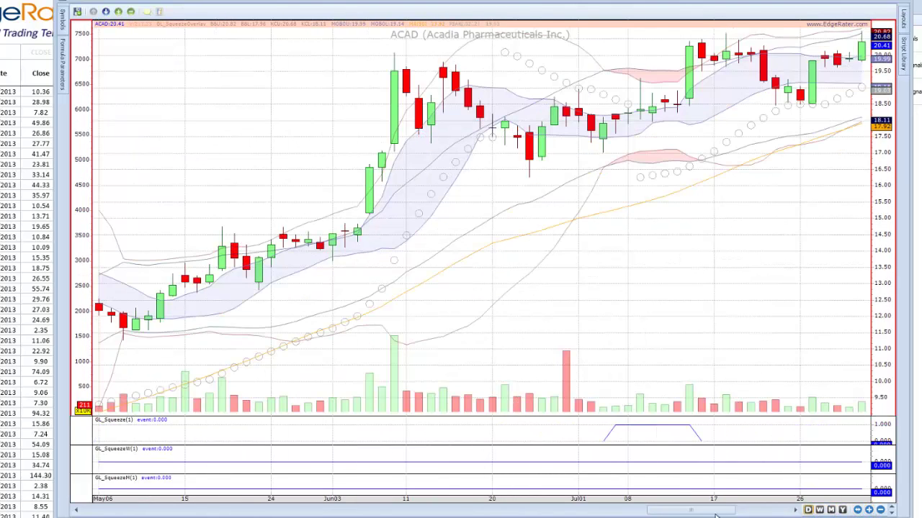
pyautogui.click(779, 512)
pyautogui.click(779, 511)
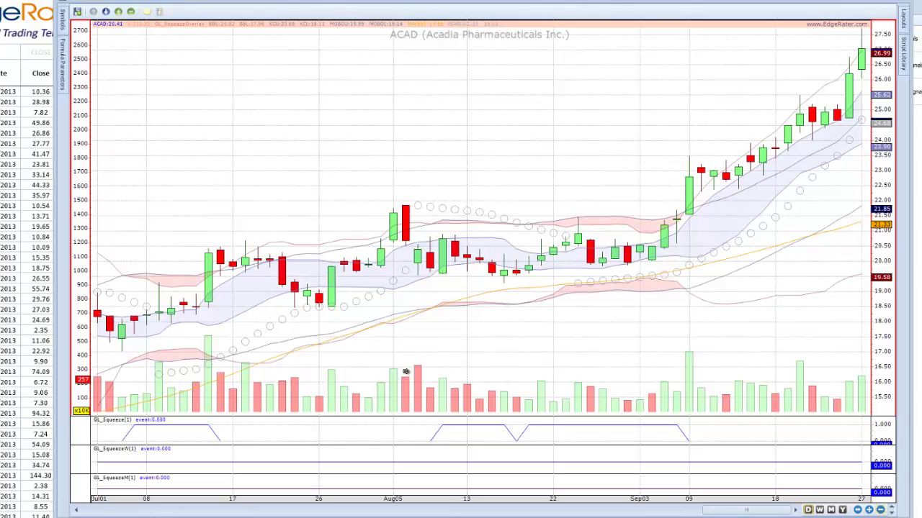
# - Return to the signals sheet, find the symbol BEAT and open its chart
pyautogui.click(3, 229)
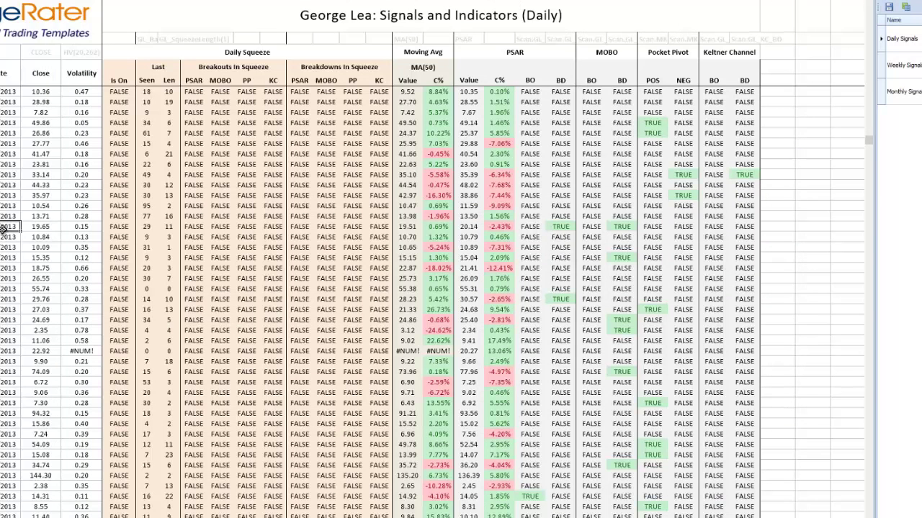
pyautogui.hotkey('ctrl', 'f')
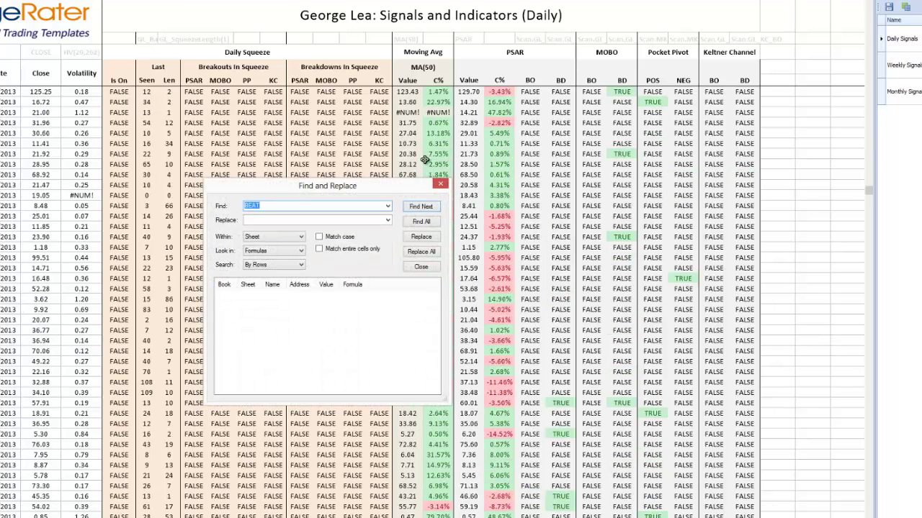
pyautogui.click(441, 184)
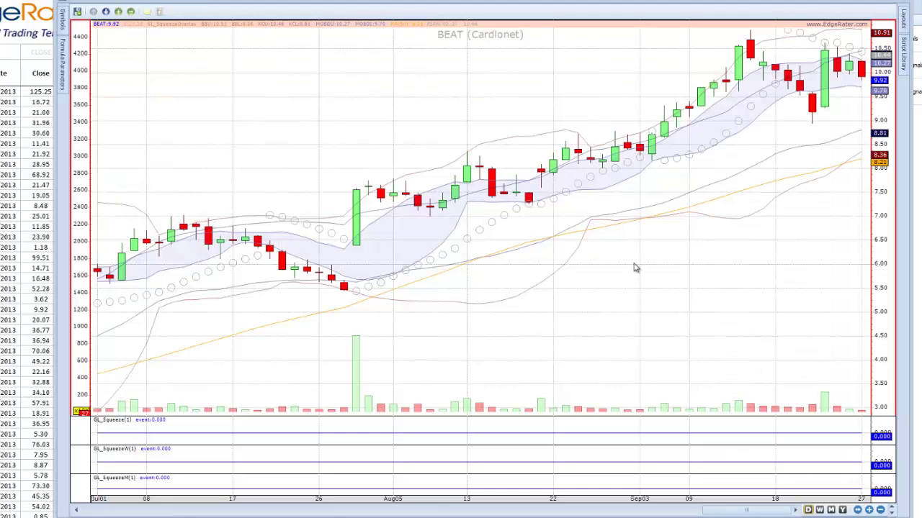
# - Widen the BEAT daily chart back to mid-June 2013 and examine the end of the monthly squeeze
pyautogui.click(880, 509)
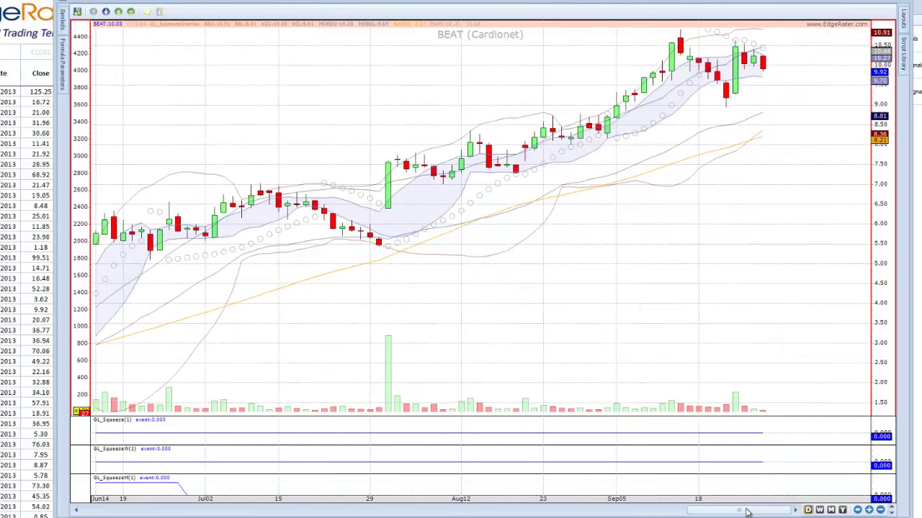
pyautogui.moveTo(741, 513); pyautogui.dragTo(757, 494)
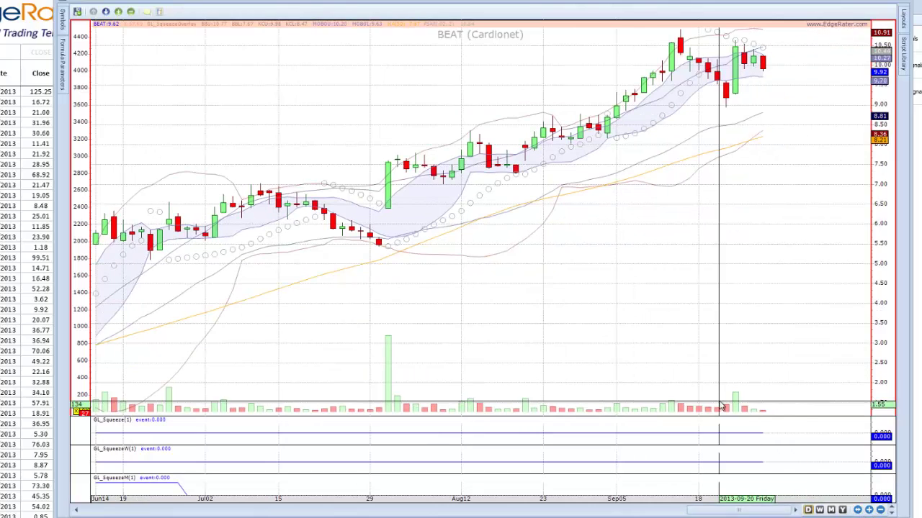
pyautogui.click(810, 510)
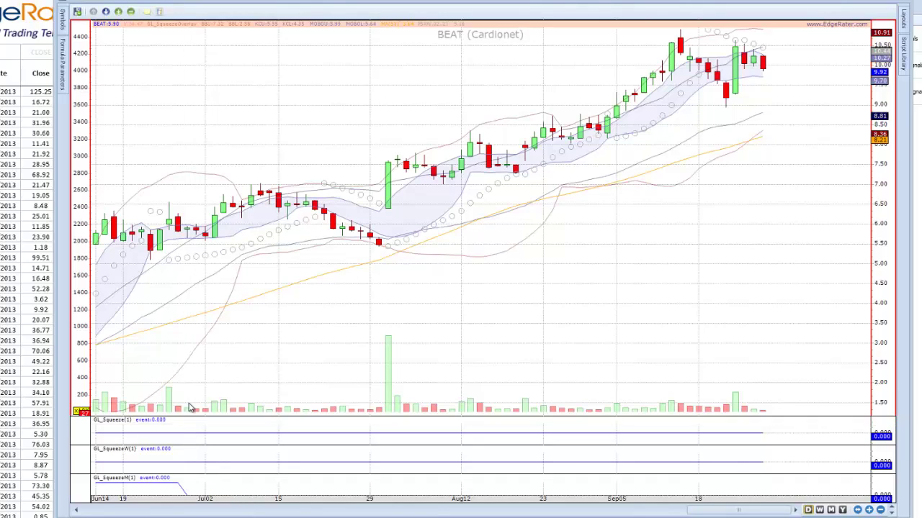
# - Show the BEAT chart in monthly bars, widen the time range back to June 2012 and examine the 2013 squeeze breakout
pyautogui.click(831, 510)
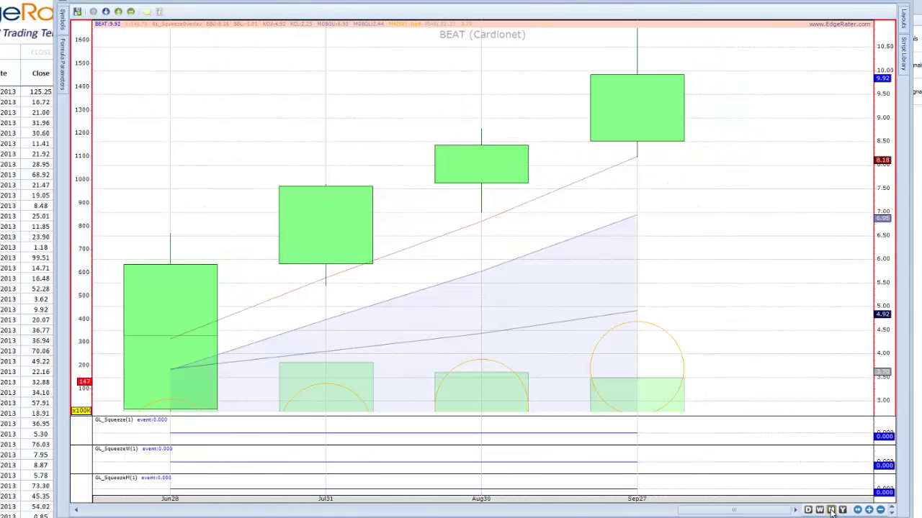
pyautogui.click(880, 509)
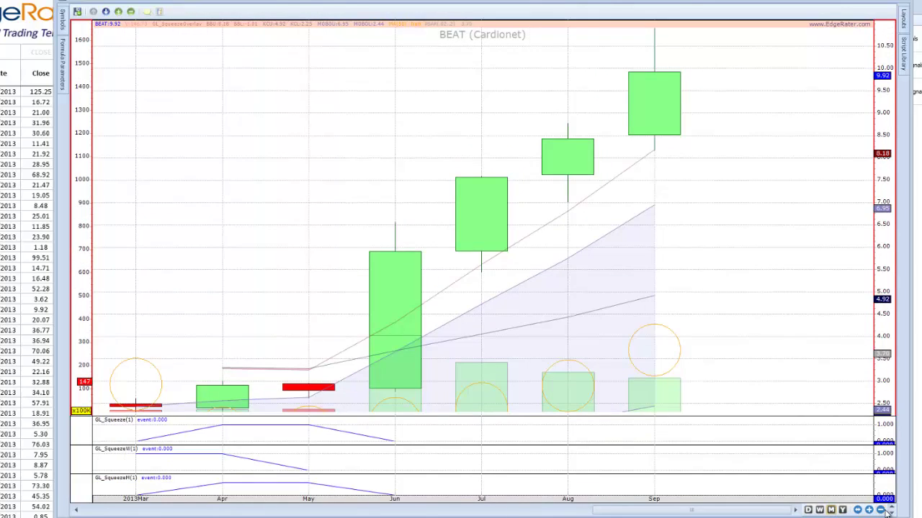
pyautogui.click(879, 510)
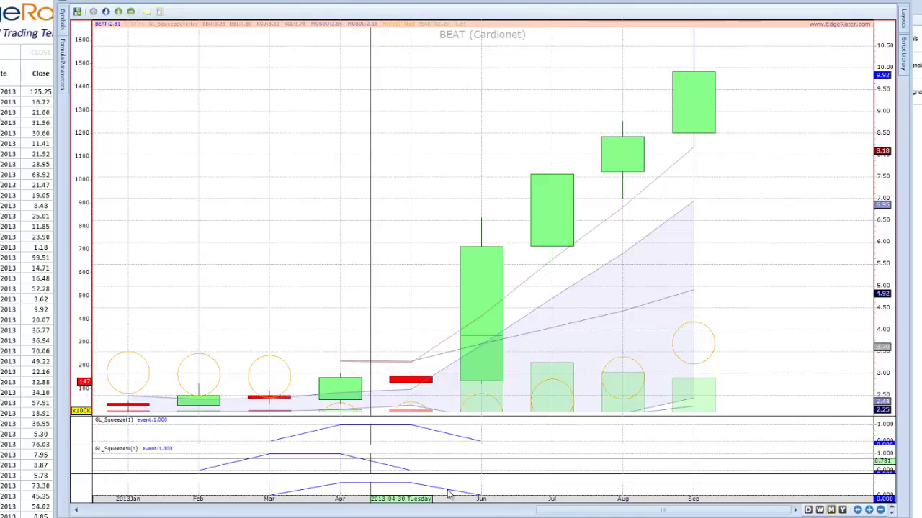
pyautogui.click(879, 510)
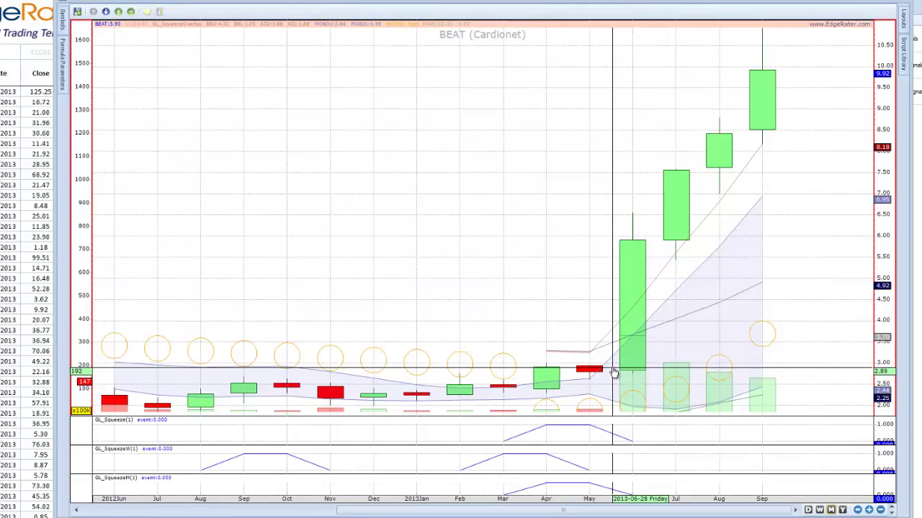
# - Show the BEAT chart in weekly bars and examine the squeezes leading up to the June 2013 breakout
pyautogui.click(820, 510)
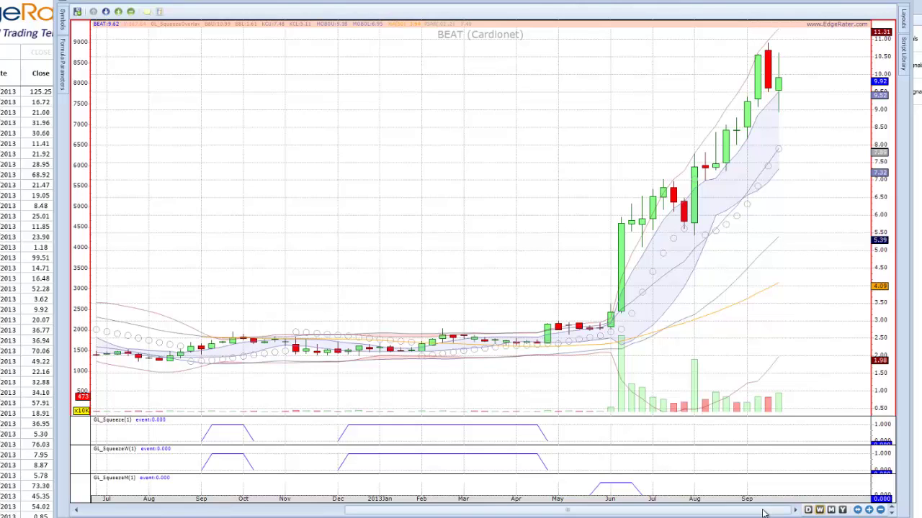
pyautogui.scroll(1, 742, 513)
pyautogui.moveTo(717, 512); pyautogui.dragTo(764, 515)
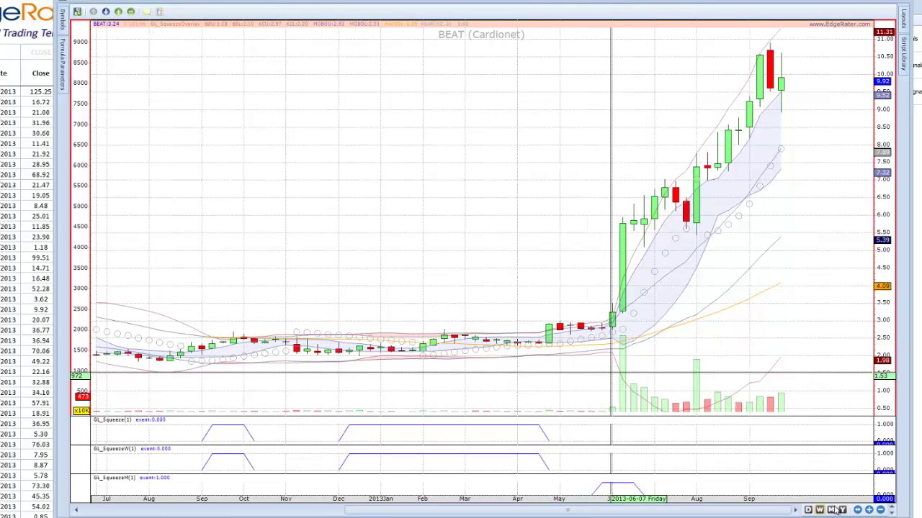
# - Return the BEAT chart to daily bars, enlarge the candles and show December 2012 through September 2013
pyautogui.click(807, 510)
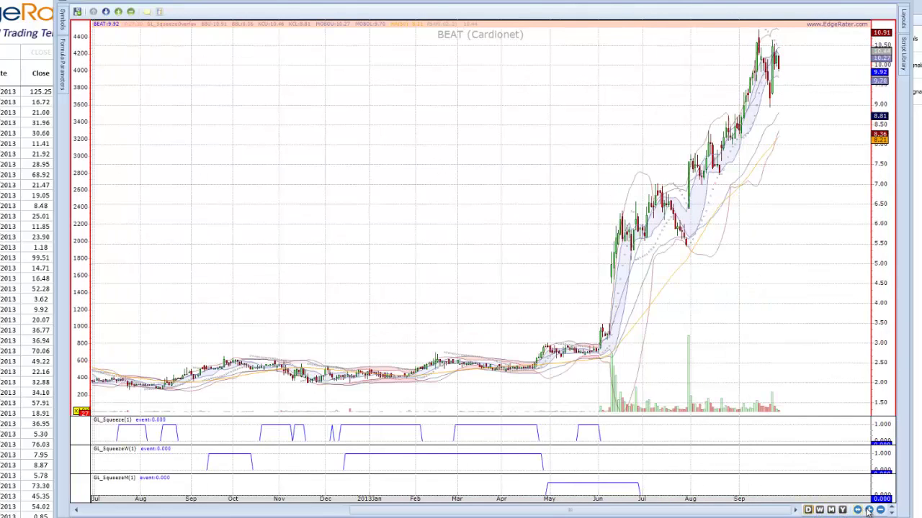
pyautogui.click(868, 510)
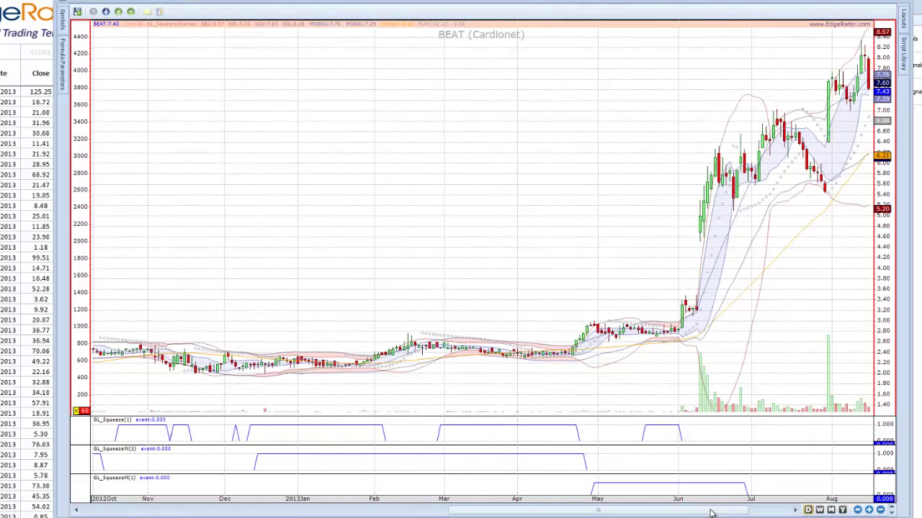
pyautogui.moveTo(713, 513); pyautogui.dragTo(772, 513)
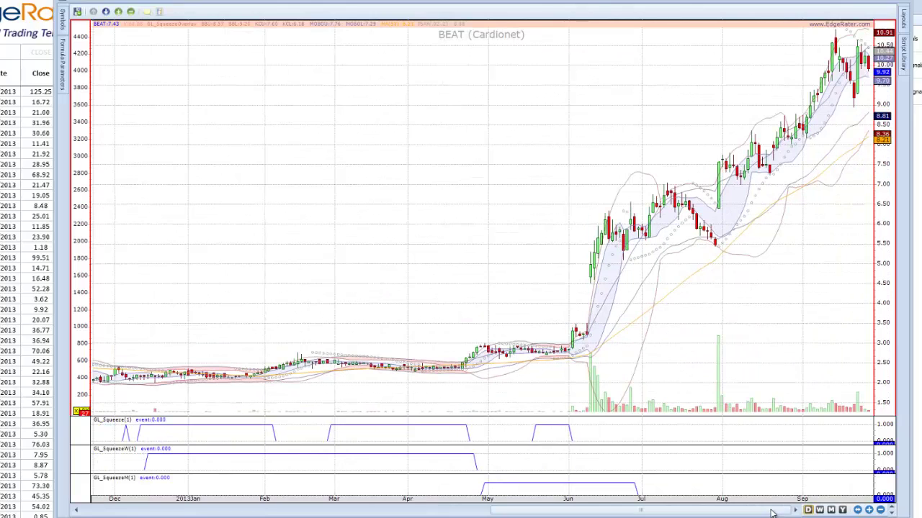
# - Return to the signals sheet and find all cells containing FU
pyautogui.click(5, 310)
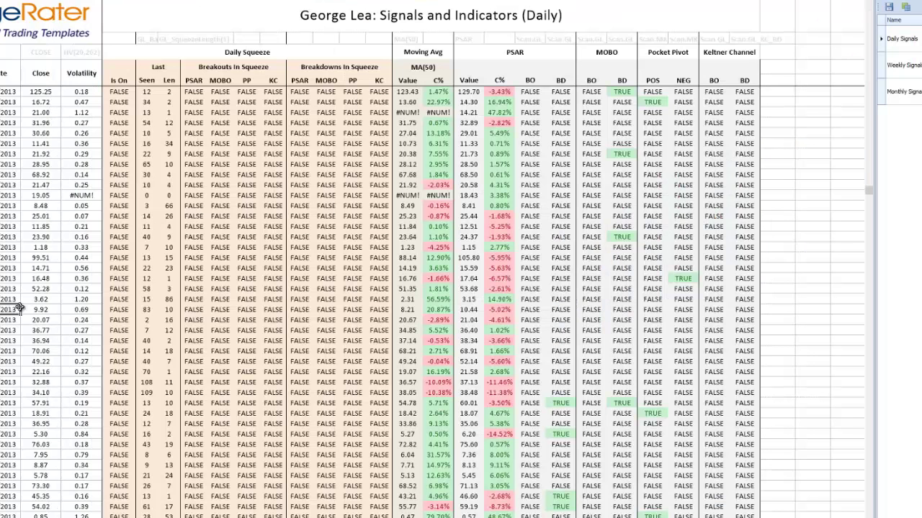
pyautogui.hotkey('ctrl', 'f')
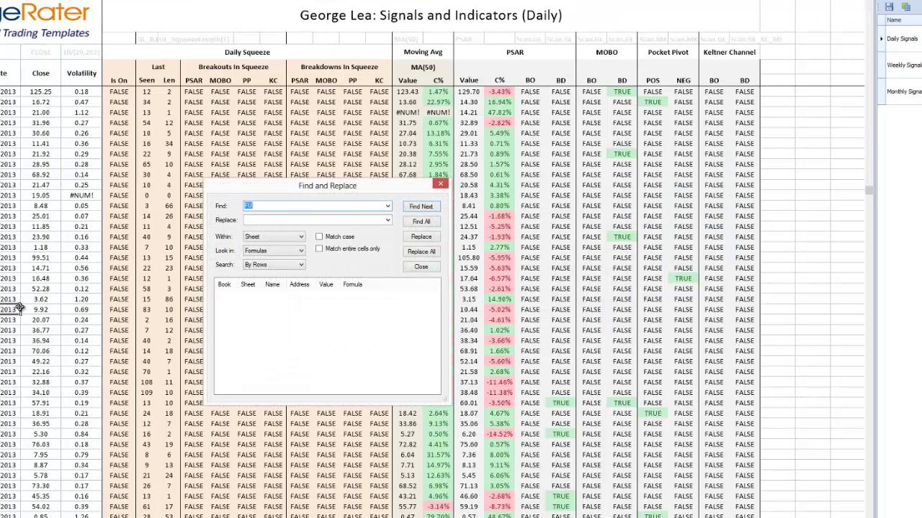
pyautogui.click(421, 223)
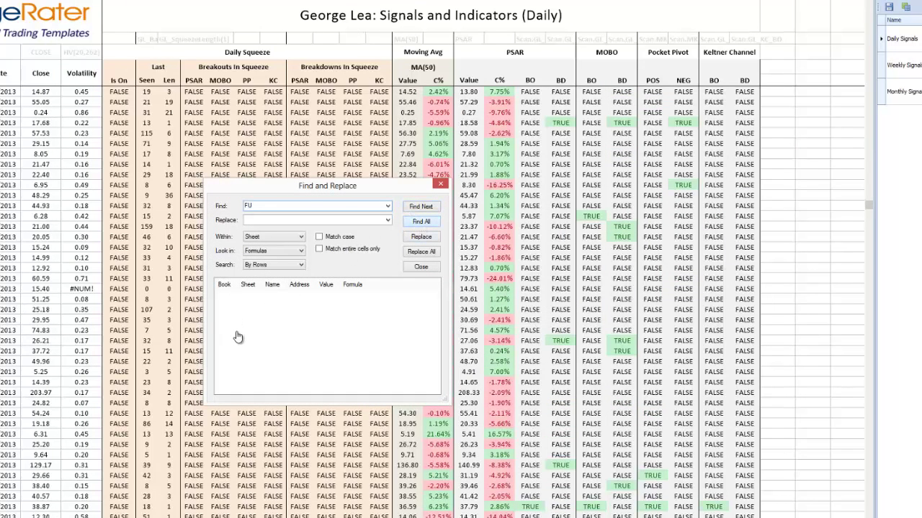
# - Go through the cells found for FU from the last one upward to reach the Fab Universal Corp row and open its chart
pyautogui.scroll(-3, 317, 371)
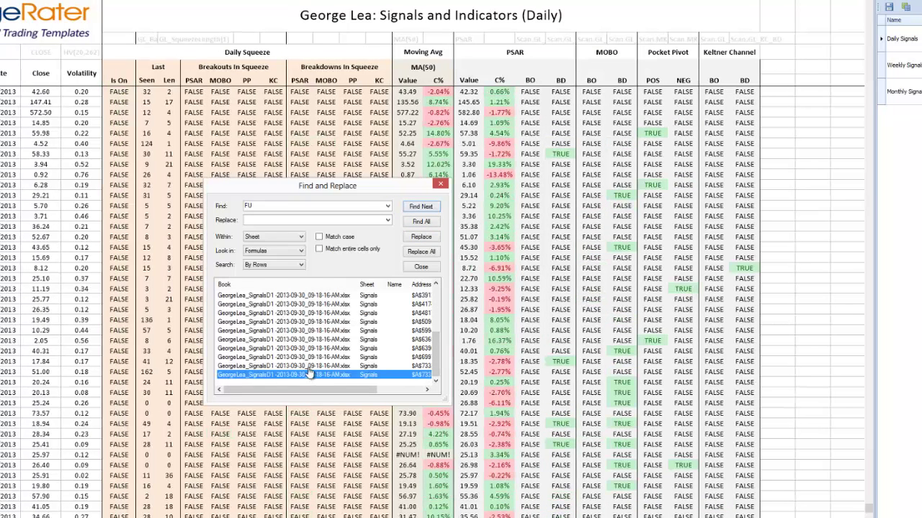
pyautogui.click(309, 366)
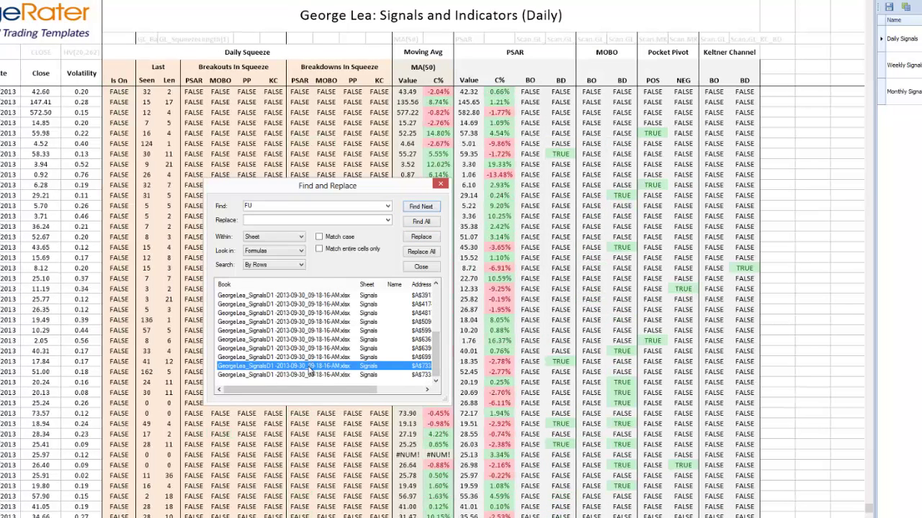
pyautogui.press('Up')
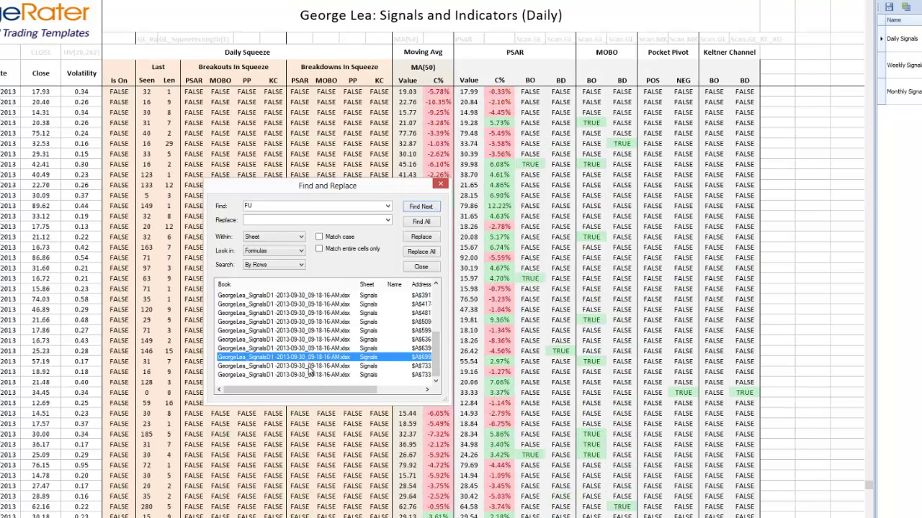
pyautogui.press('Up')
pyautogui.press('Up')
pyautogui.press('Up')
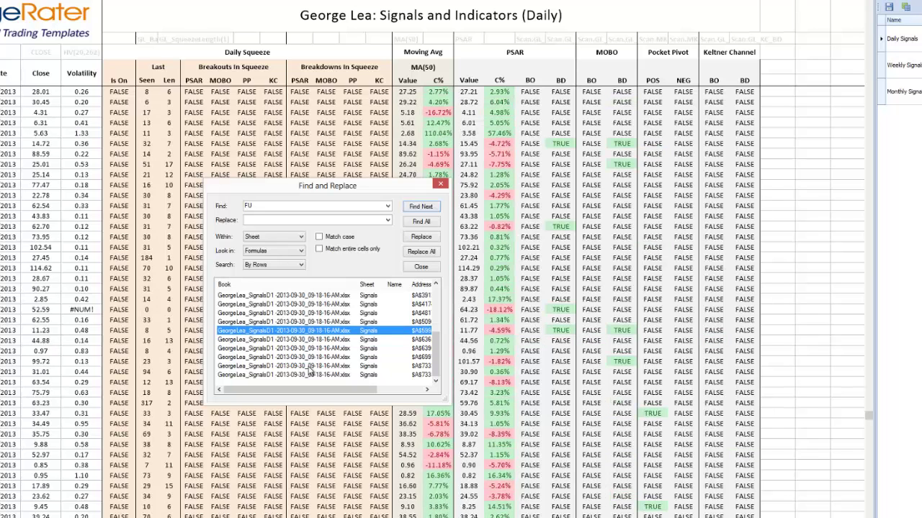
pyautogui.press('Up')
pyautogui.press('Up')
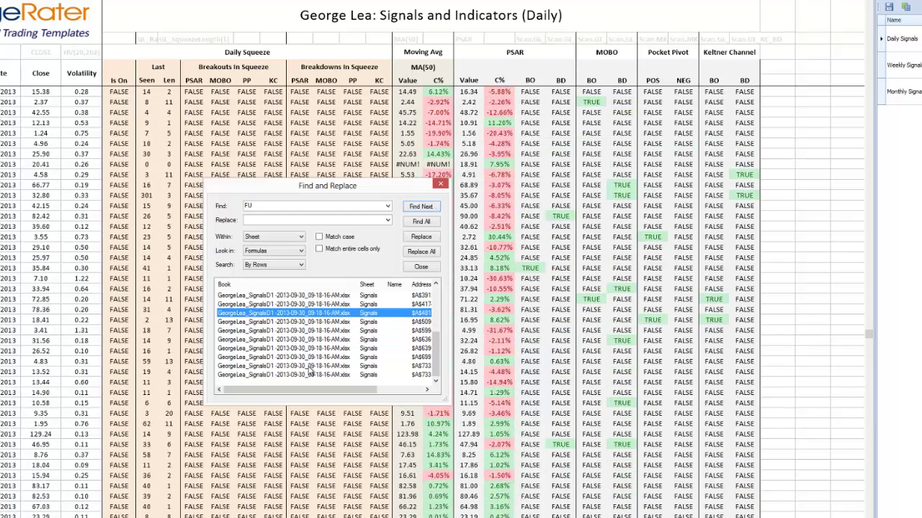
pyautogui.press('Up')
pyautogui.press('Up')
pyautogui.press('Up')
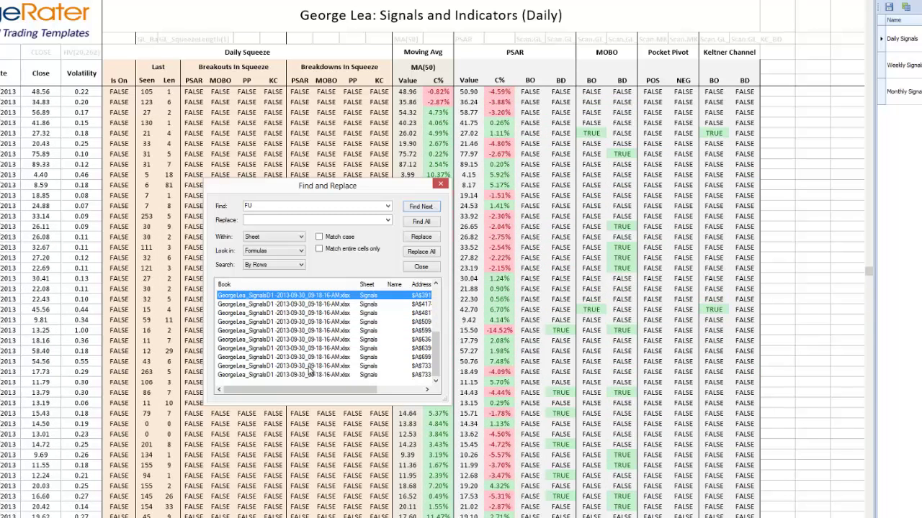
pyautogui.press('Up')
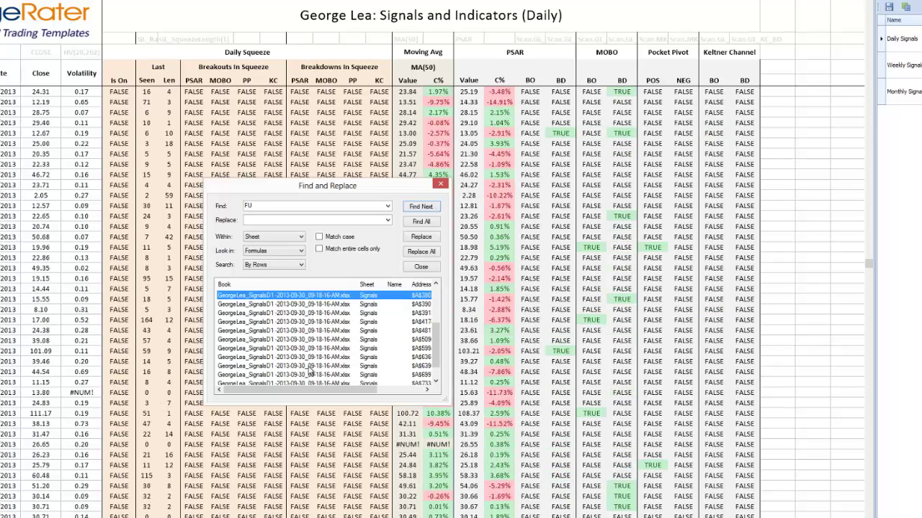
pyautogui.press('Up')
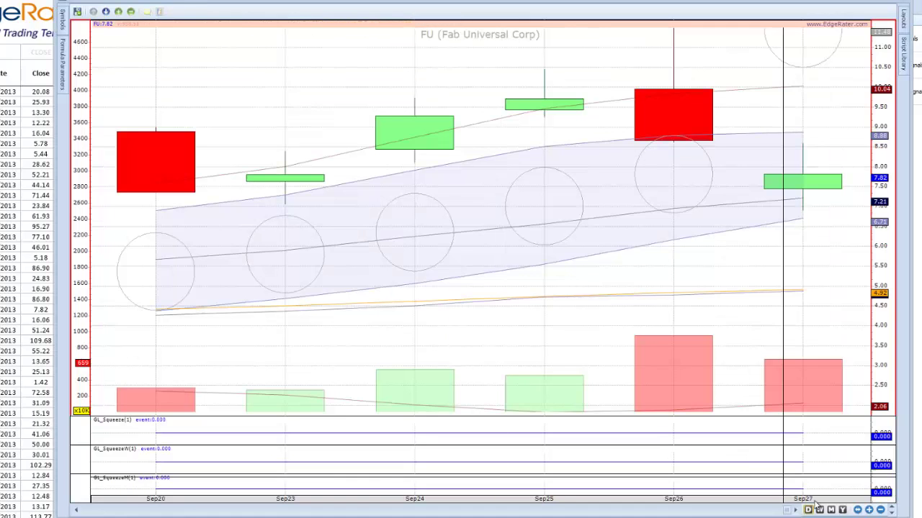
# - Widen the FU daily chart to May 29 through September 27, 2013 and examine the squeezes before the September breakout
pyautogui.click(880, 509)
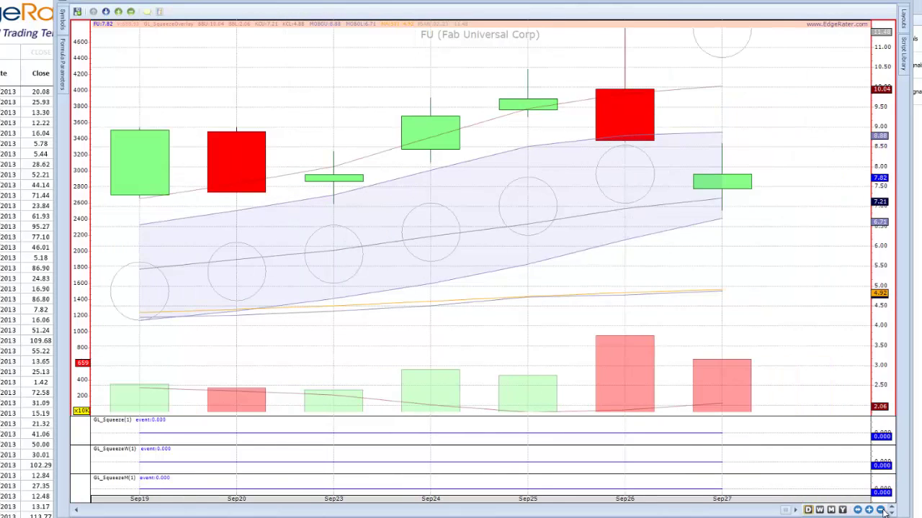
pyautogui.click(879, 509)
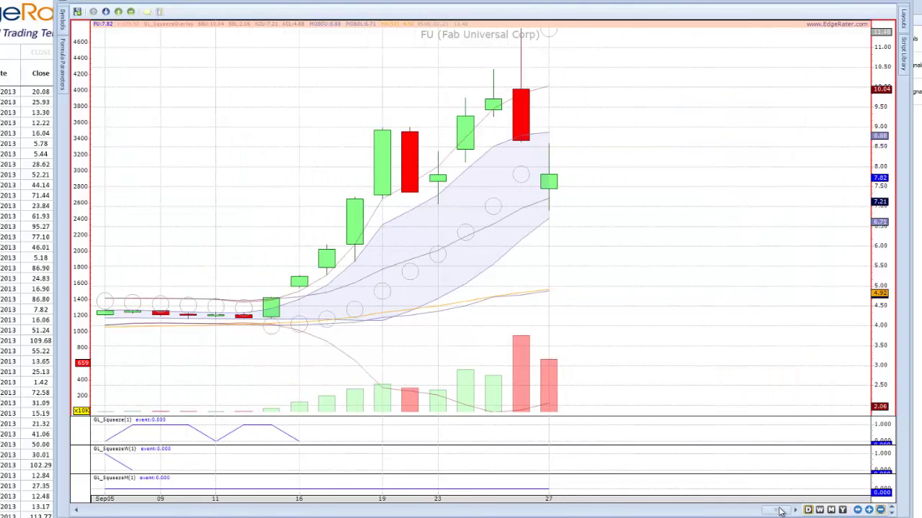
pyautogui.moveTo(730, 511)
pyautogui.mouseDown()
pyautogui.moveTo(769, 511)
pyautogui.moveTo(735, 512)
pyautogui.mouseUp()
pyautogui.click(880, 510)
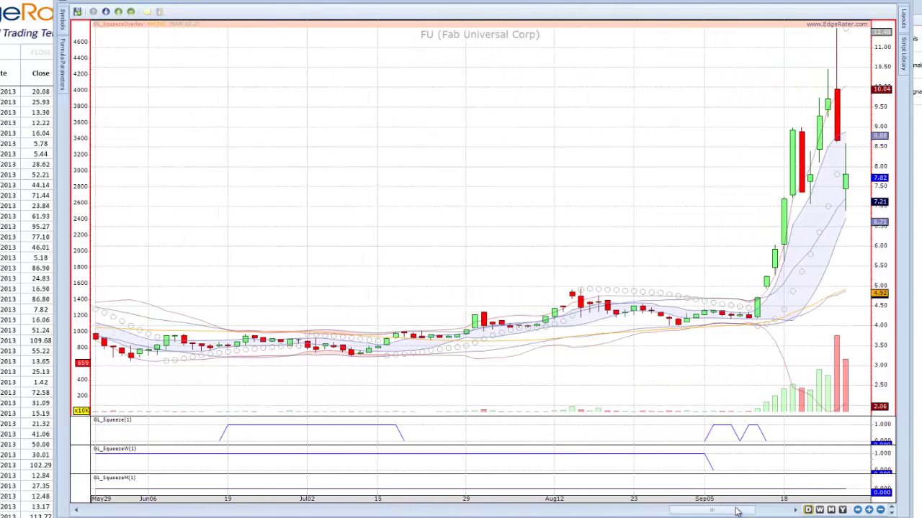
pyautogui.click(807, 510)
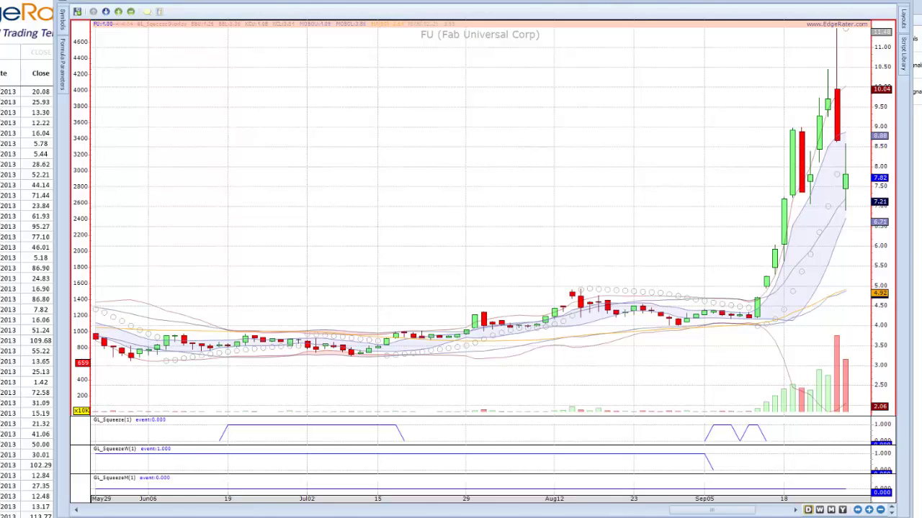
# - Return to the signals sheet, find all cells containing CUR without matching entire cells, and open the CUR (Neuralstem) chart
pyautogui.press('Escape')
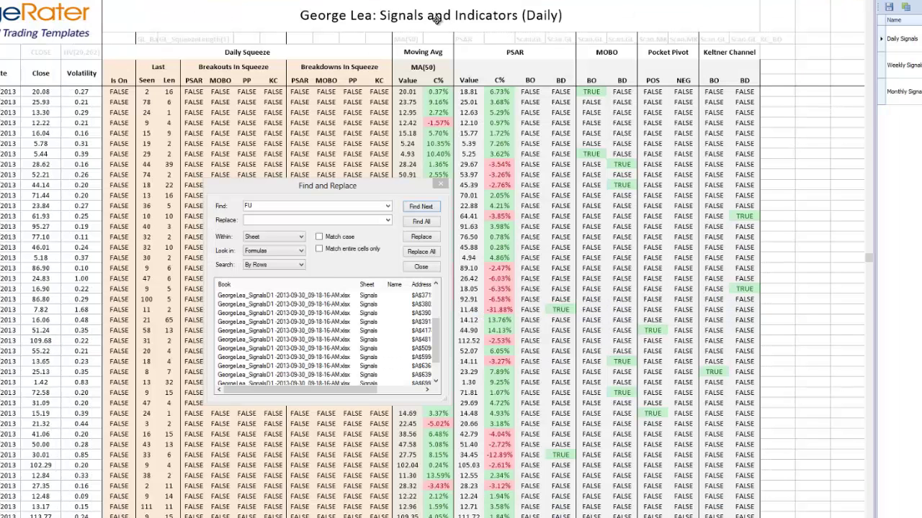
pyautogui.click(240, 206)
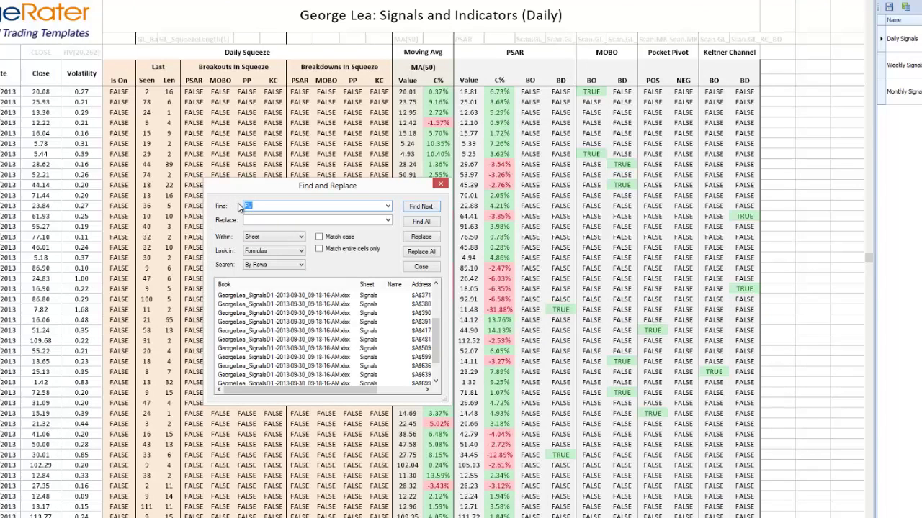
pyautogui.write('CUR')
pyautogui.click(319, 249)
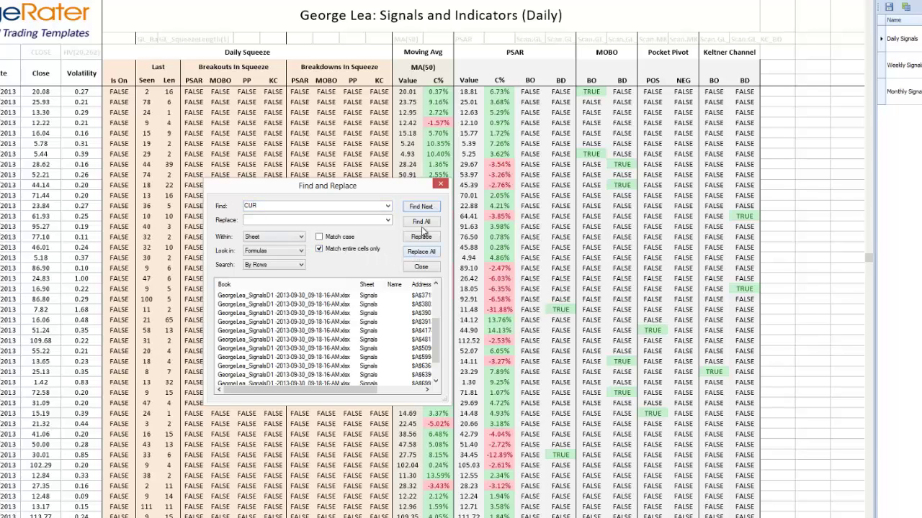
pyautogui.click(421, 222)
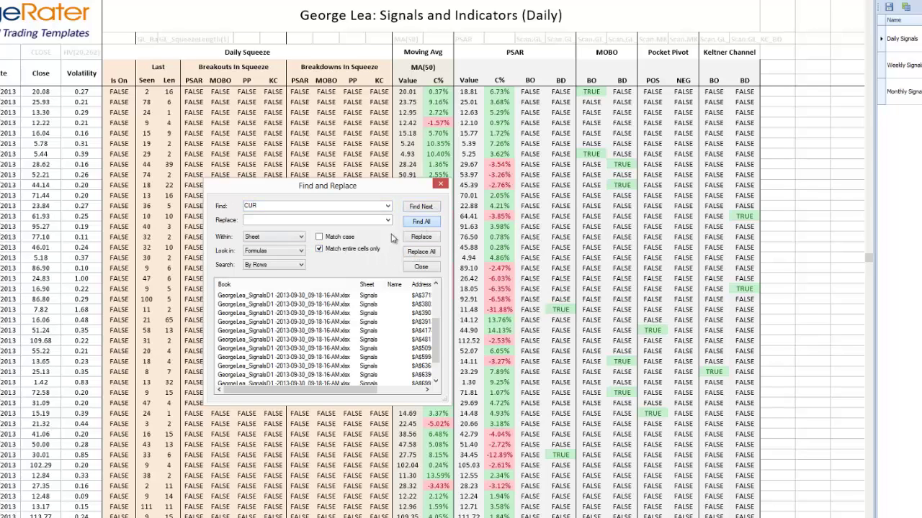
pyautogui.click(319, 249)
pyautogui.press('Return')
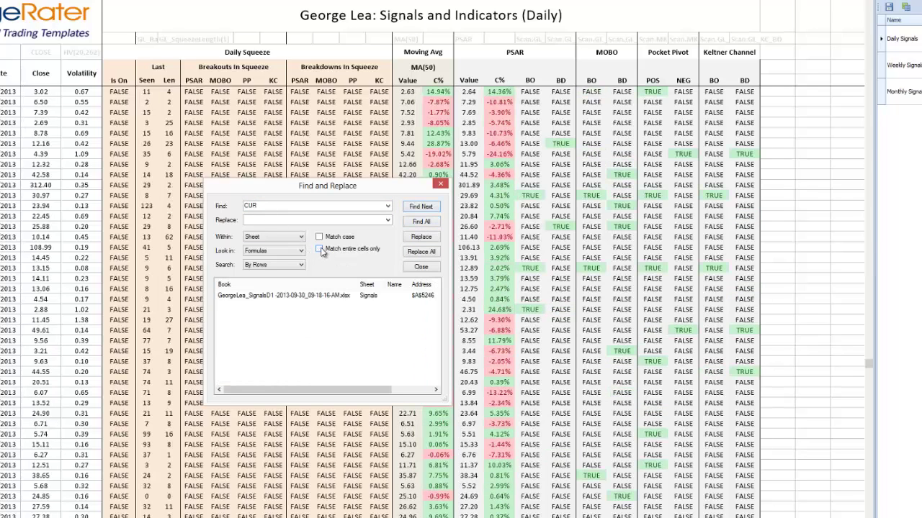
pyautogui.click(265, 297)
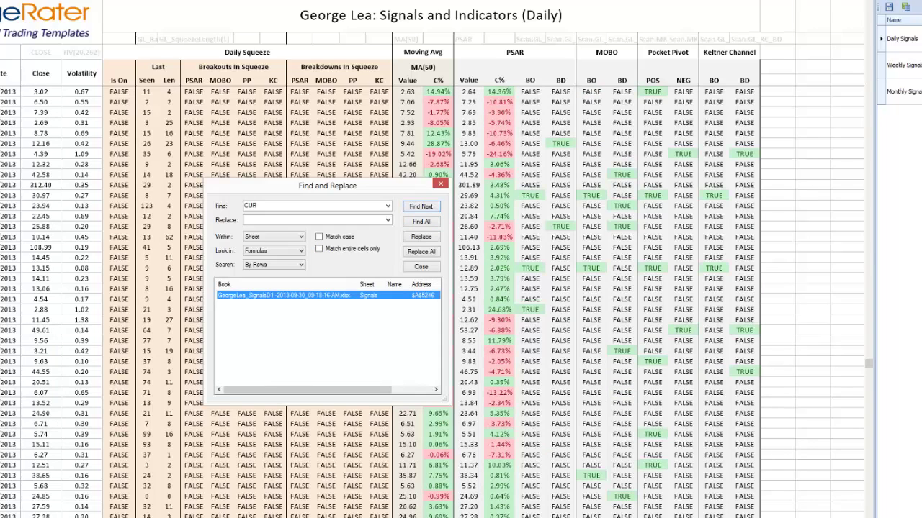
pyautogui.doubleClick(265, 296)
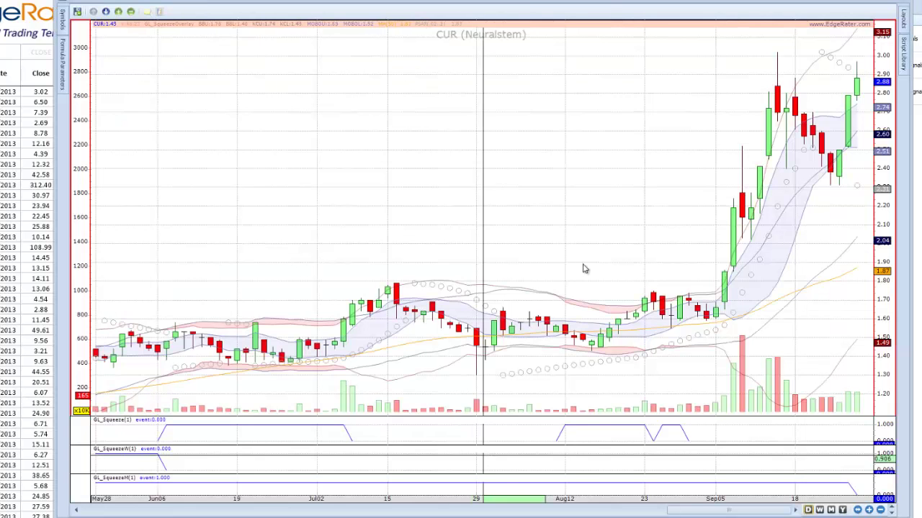
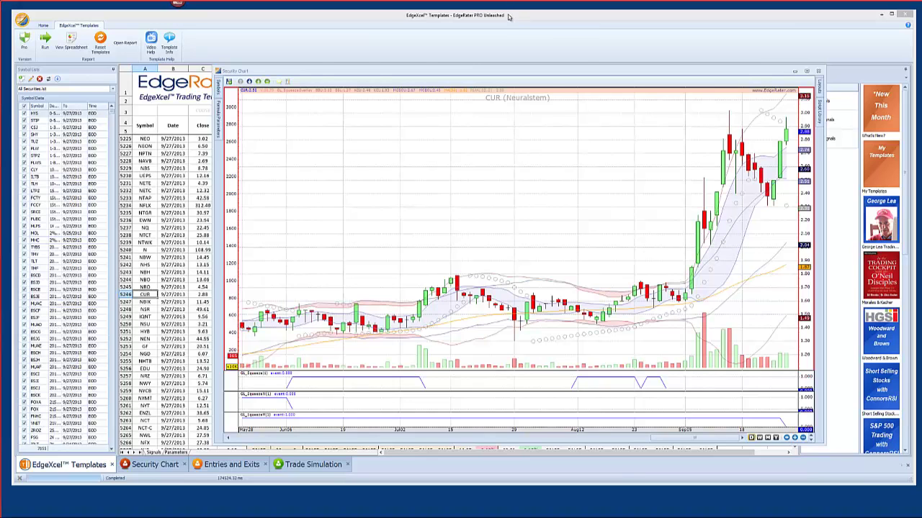
# - Return to the signals sheet, find EGLE matching entire cells only, and open the EGLE (Eagle Bulk Shipping) chart
pyautogui.click(508, 16)
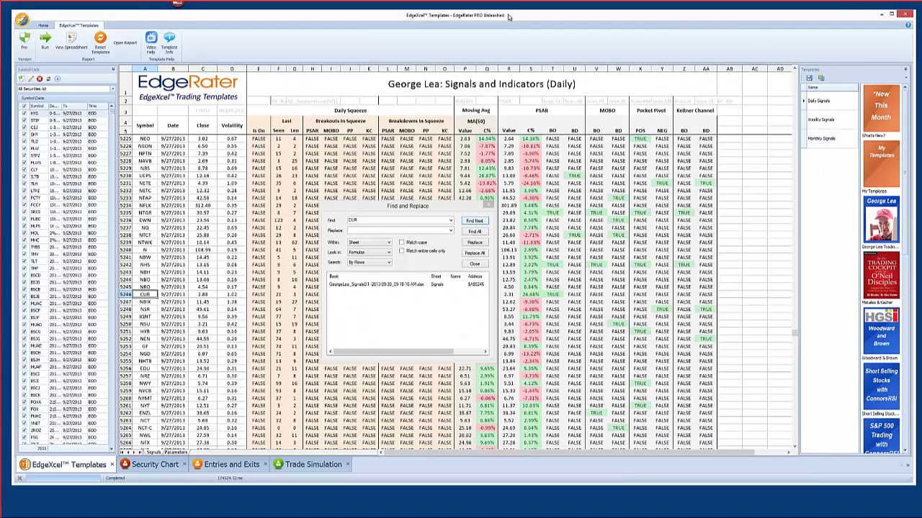
pyautogui.doubleClick(375, 221)
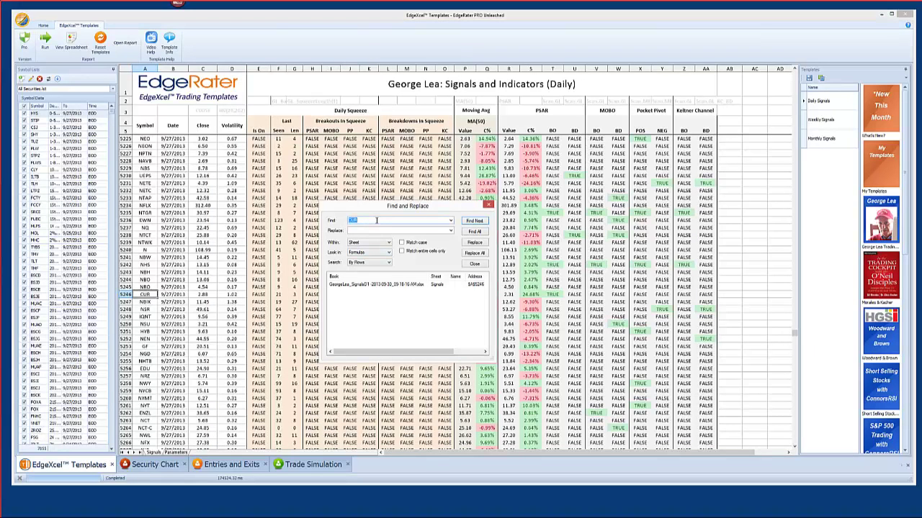
pyautogui.write('BSIE')
pyautogui.click(409, 254)
pyautogui.click(478, 233)
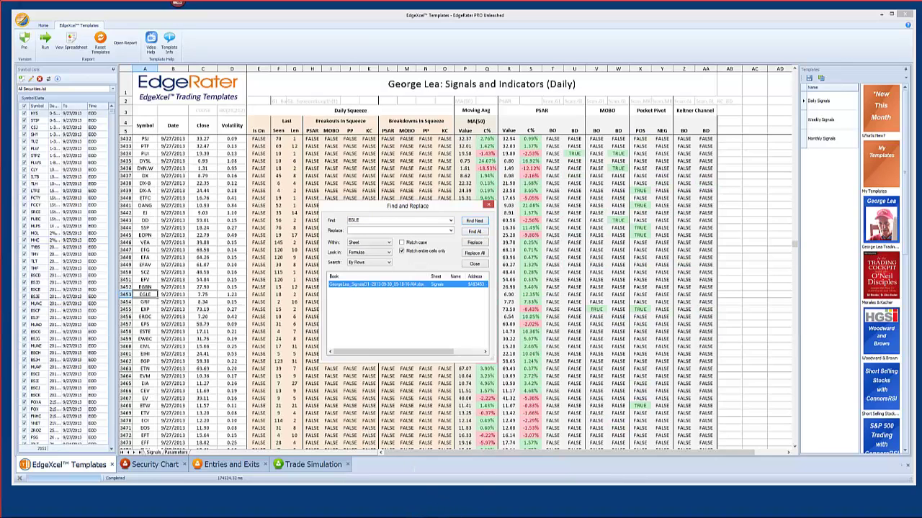
pyautogui.click(419, 512)
pyautogui.click(436, 497)
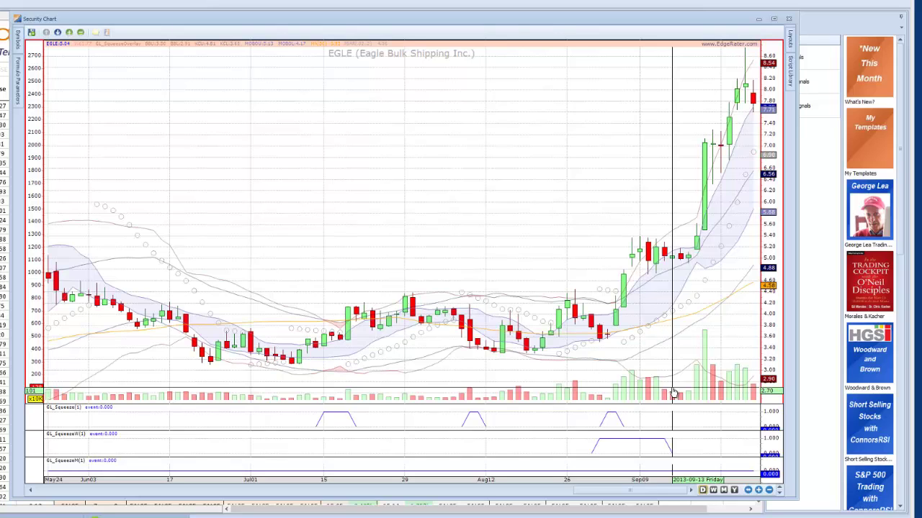
# - Examine the EGLE squeezes in weekly bars from March 2013 and in daily bars covering January through September 2013
pyautogui.click(723, 490)
pyautogui.click(768, 491)
pyautogui.click(768, 491)
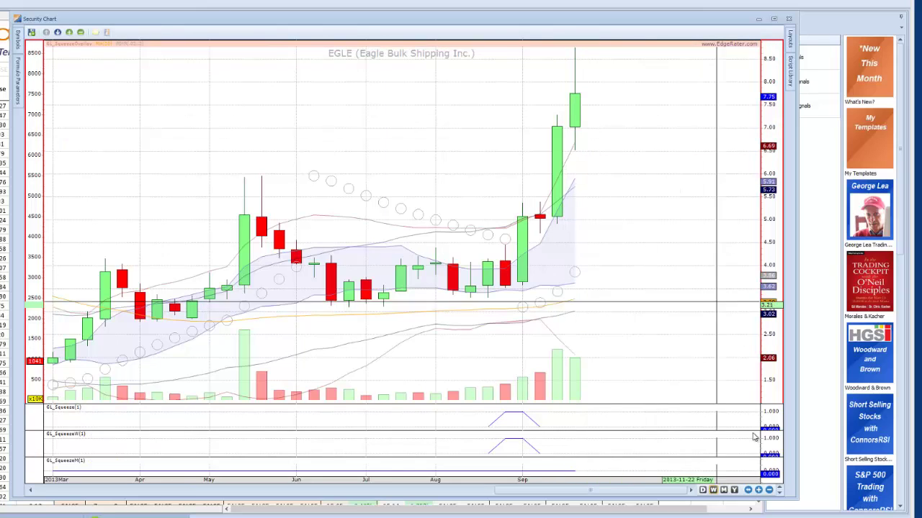
pyautogui.click(707, 490)
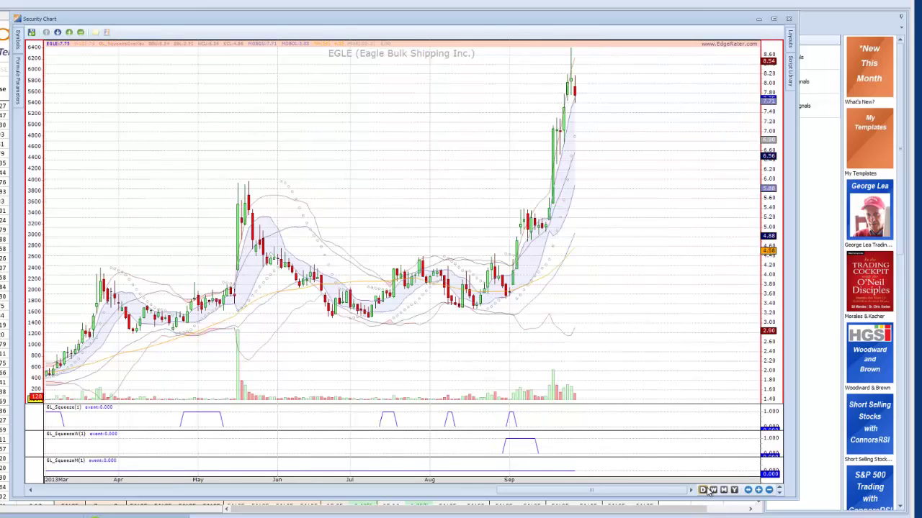
pyautogui.moveTo(681, 490); pyautogui.dragTo(613, 490)
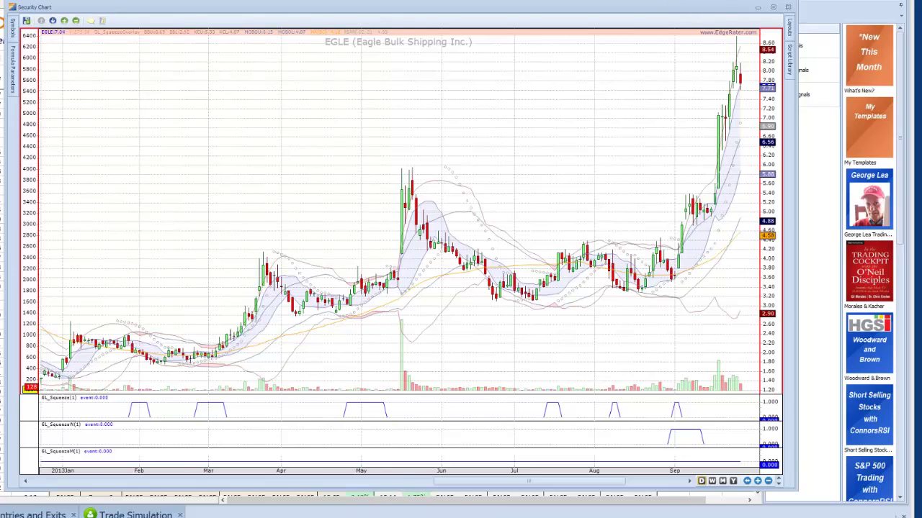
# - Return to the signals sheet, find CUR as an entire-cell match, and reopen its chart to review the squeezes since December 2012
pyautogui.hotkey('alt', 'F4')
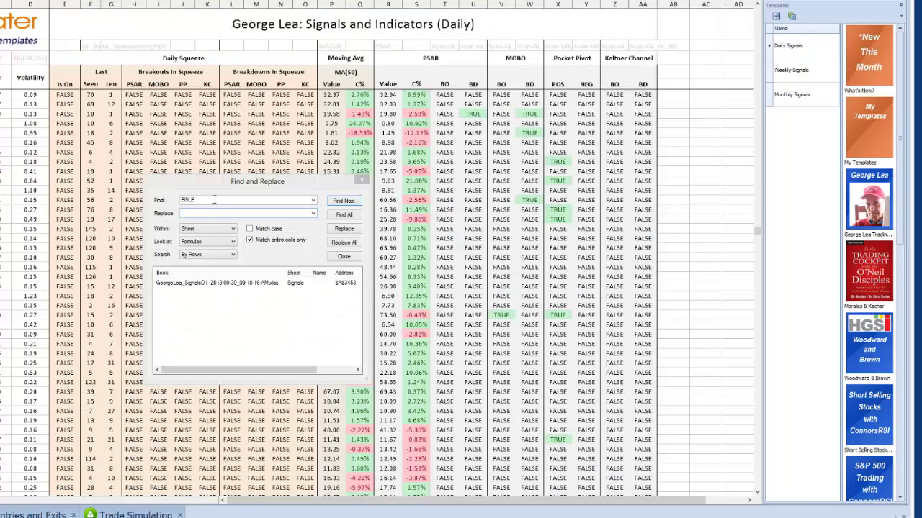
pyautogui.write('cur')
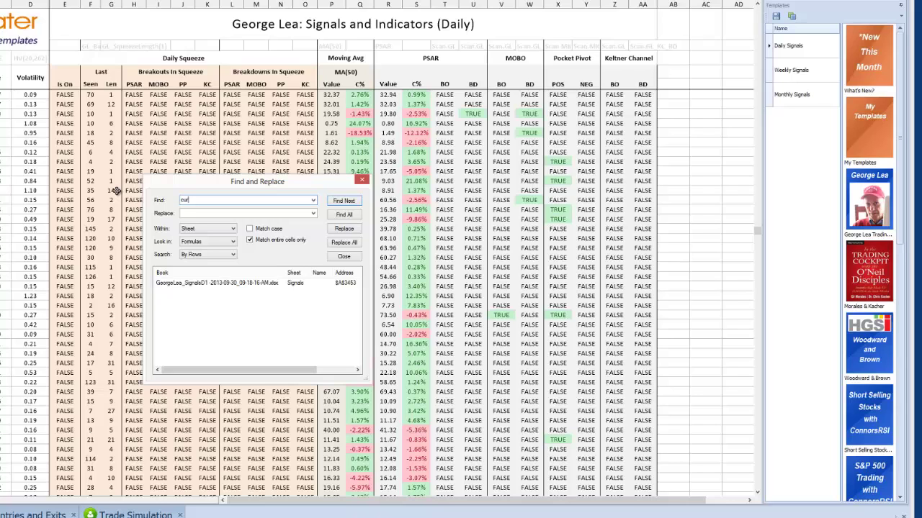
pyautogui.press('BackSpace')
pyautogui.press('BackSpace')
pyautogui.press('BackSpace')
pyautogui.write('CUR')
pyautogui.press('Return')
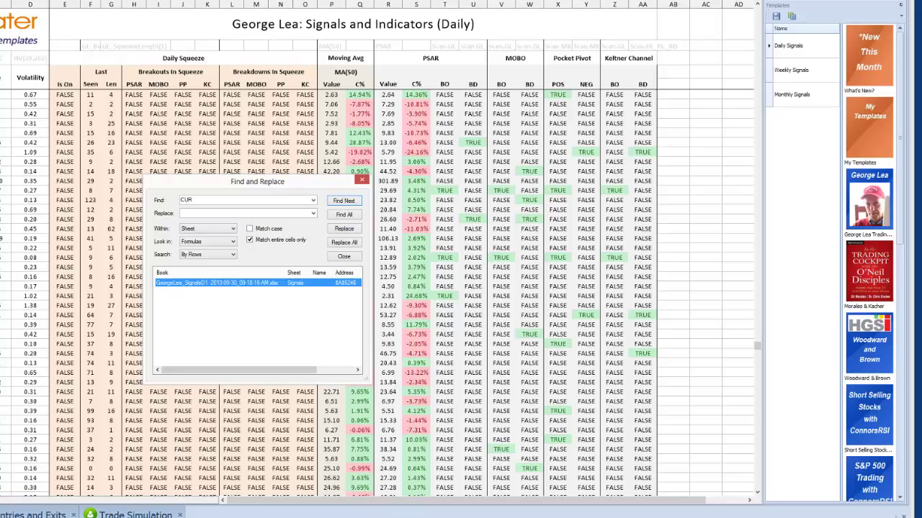
pyautogui.click(288, 512)
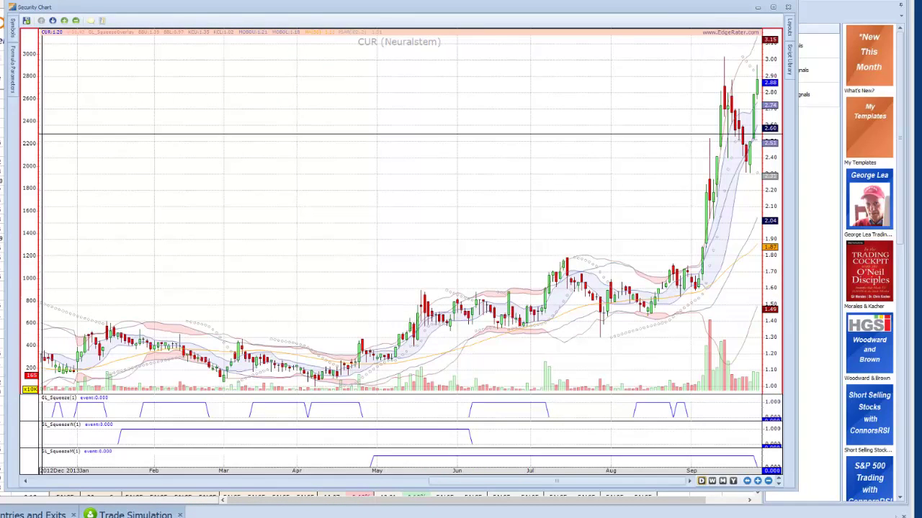
# - Find DRYS and review its daily chart from December 2012 through September 2013, finishing on its row in the signals sheet with the search closed
pyautogui.hotkey('alt', 'Tab')
pyautogui.hotkey('alt', 'Tab')
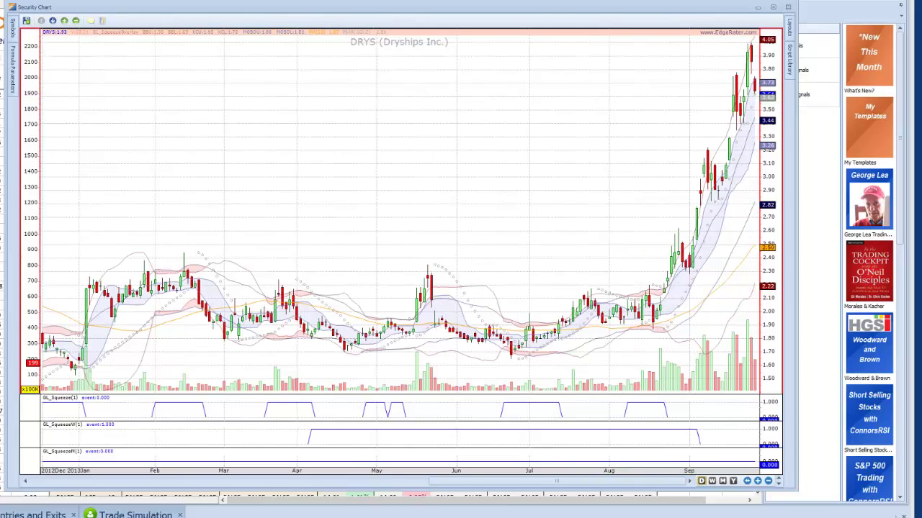
pyautogui.hotkey('alt', 'F4')
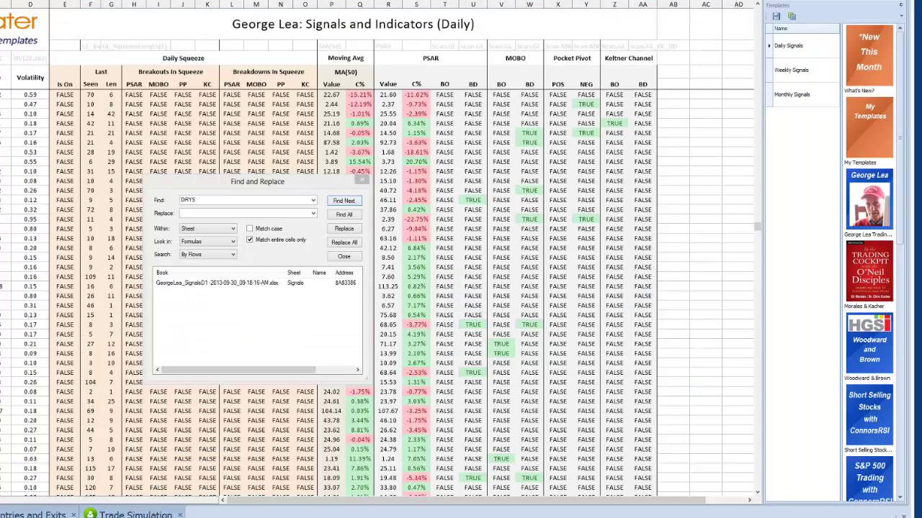
pyautogui.click(362, 180)
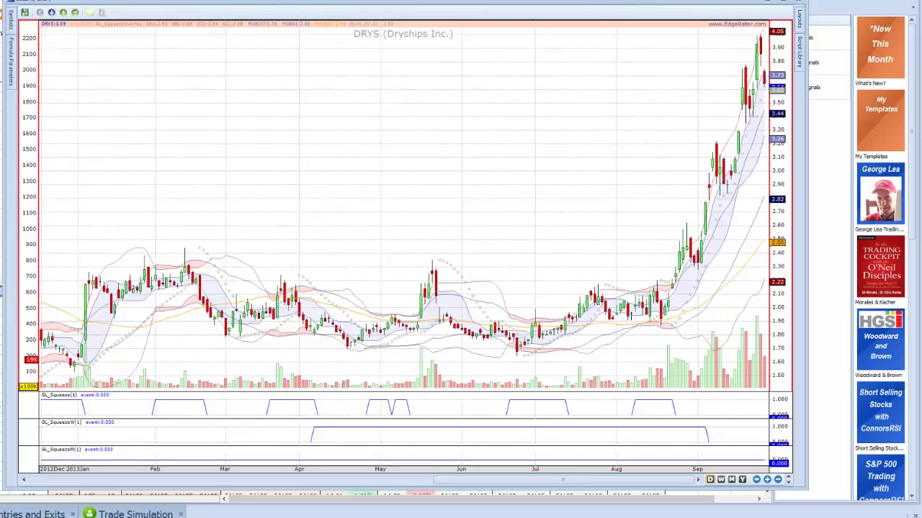
pyautogui.press('Escape')
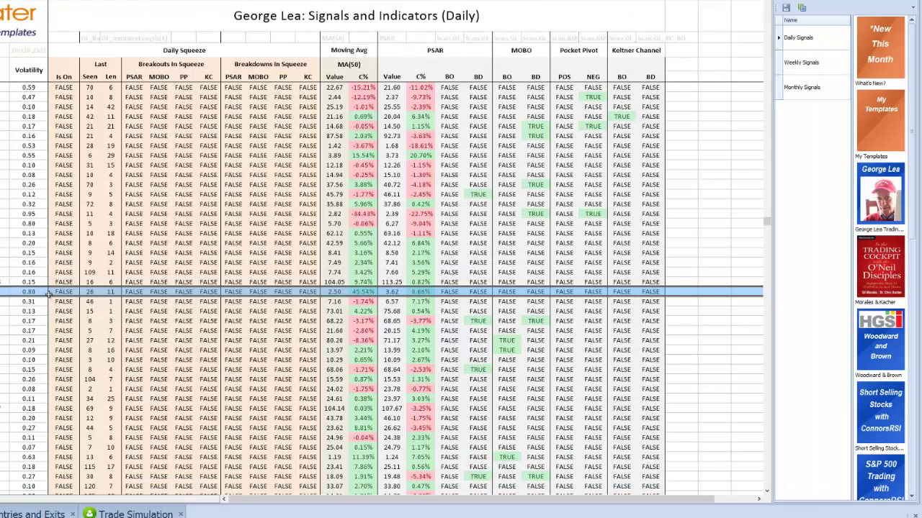
# - Reopen the DRYS chart, review its daily squeezes from December 2012 through September 2013, and return to its row in the signals sheet
pyautogui.click(24, 292)
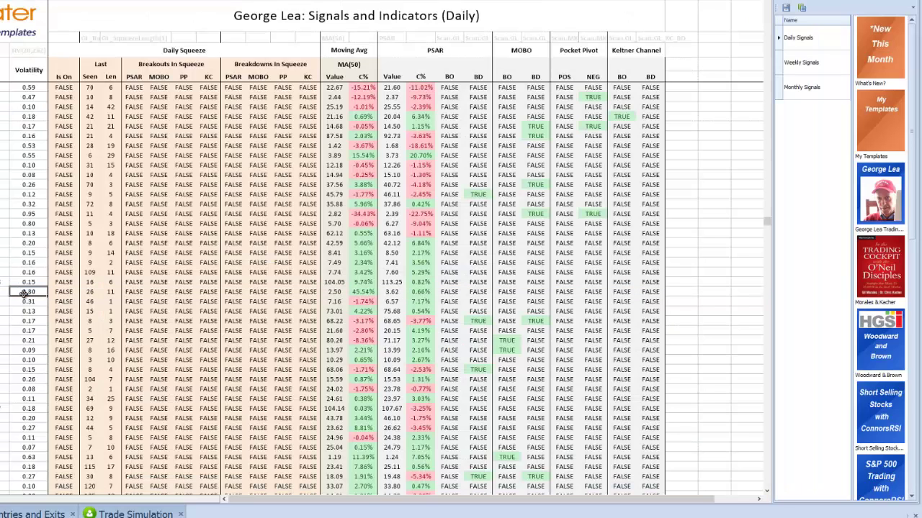
pyautogui.hotkey('ctrl', 'f')
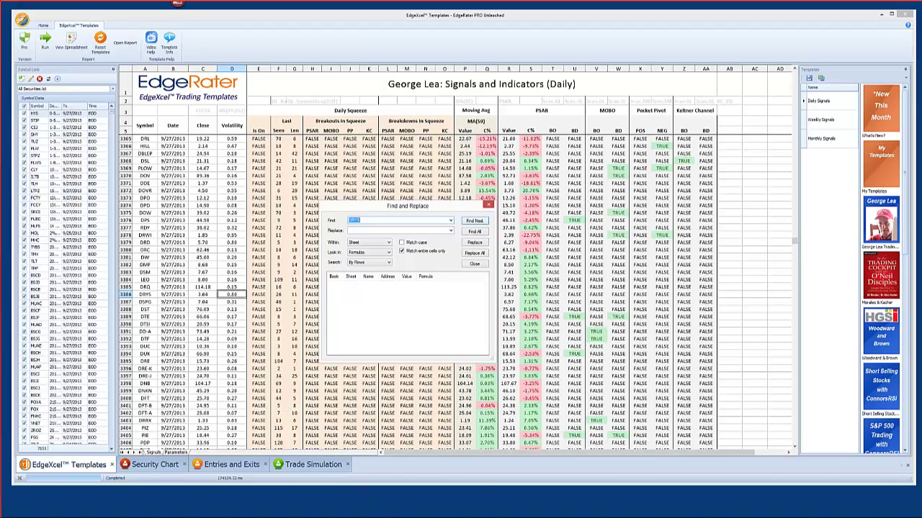
pyautogui.click(423, 511)
pyautogui.click(430, 501)
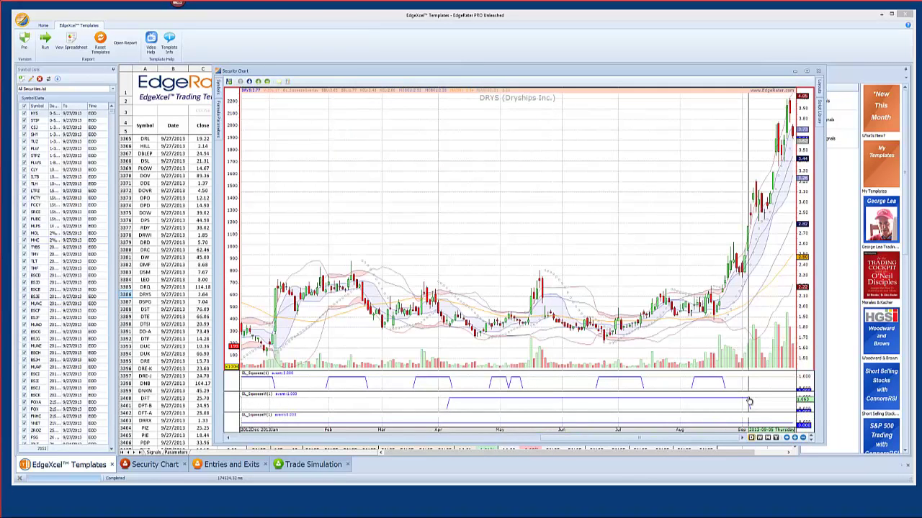
pyautogui.click(144, 296)
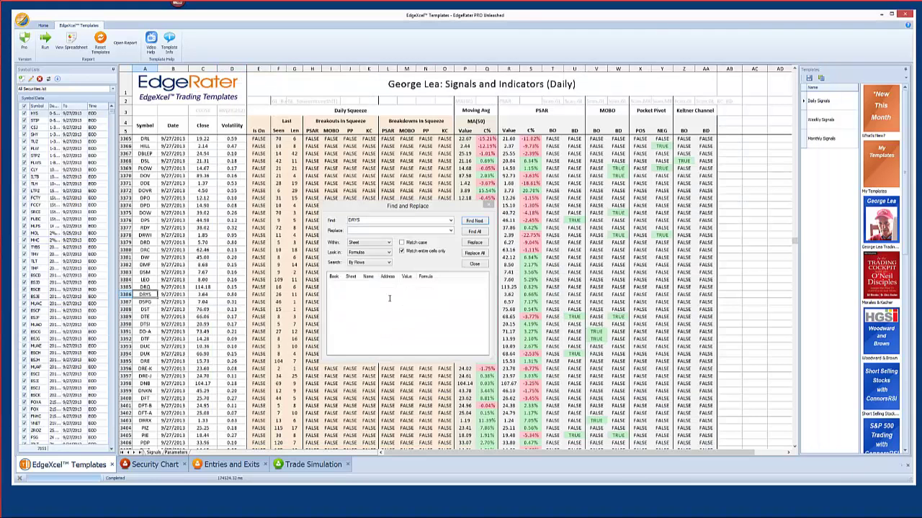
# - Find GERN in the signals sheet as an entire-cell match
pyautogui.click(324, 221)
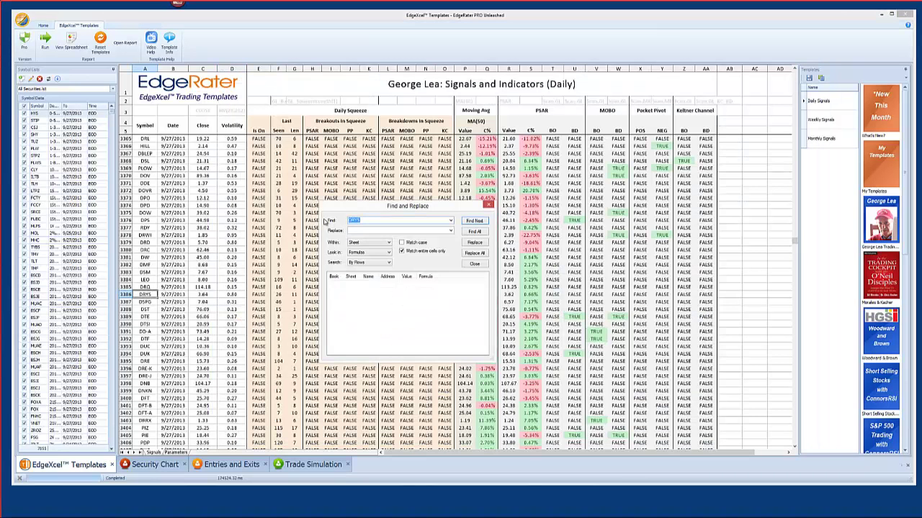
pyautogui.write('pl')
pyautogui.write('GERN')
pyautogui.click(474, 232)
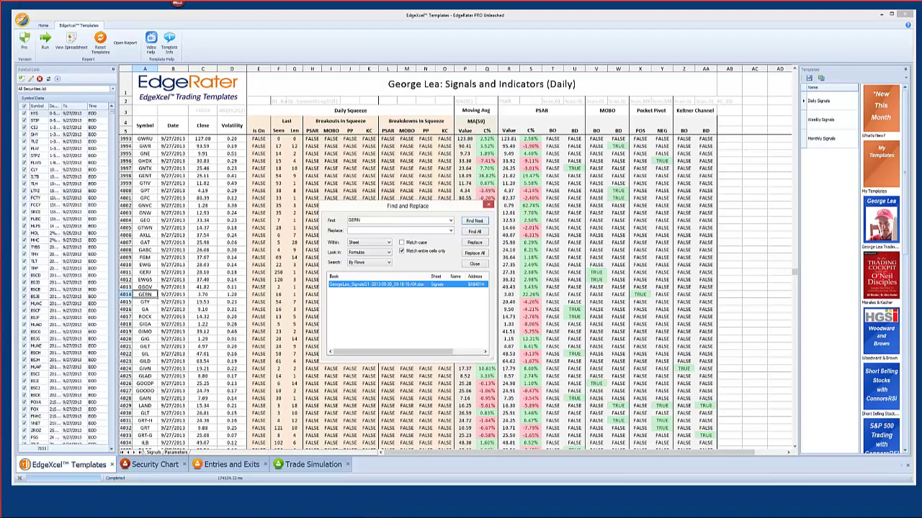
# - Examine the squeezes on the GERN (Geron Corp.) daily chart since December 2012, finishing on the signals sheet with the search closed
pyautogui.click(422, 494)
pyautogui.click(432, 488)
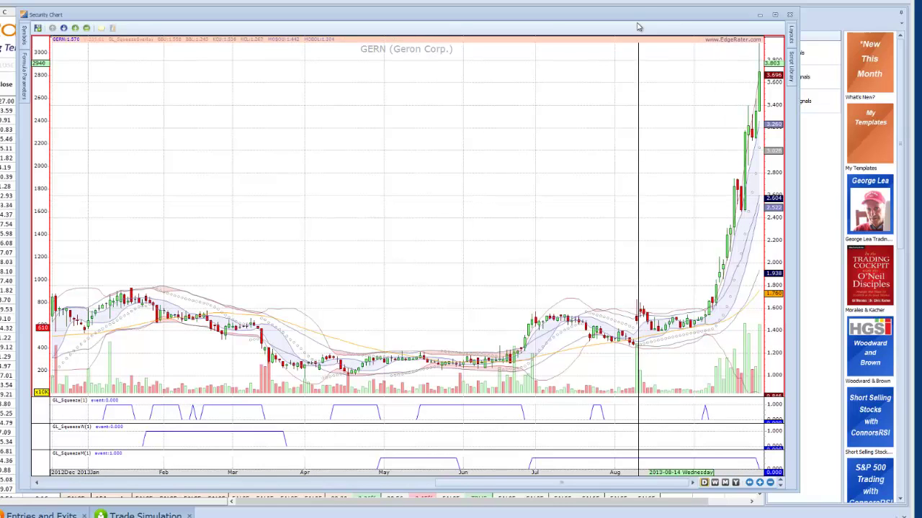
pyautogui.moveTo(633, 15); pyautogui.dragTo(627, 5)
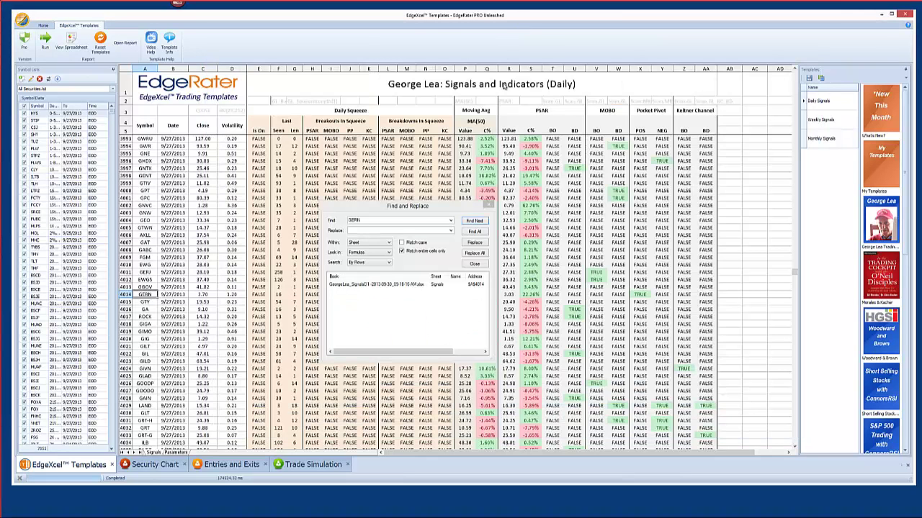
pyautogui.press('Escape')
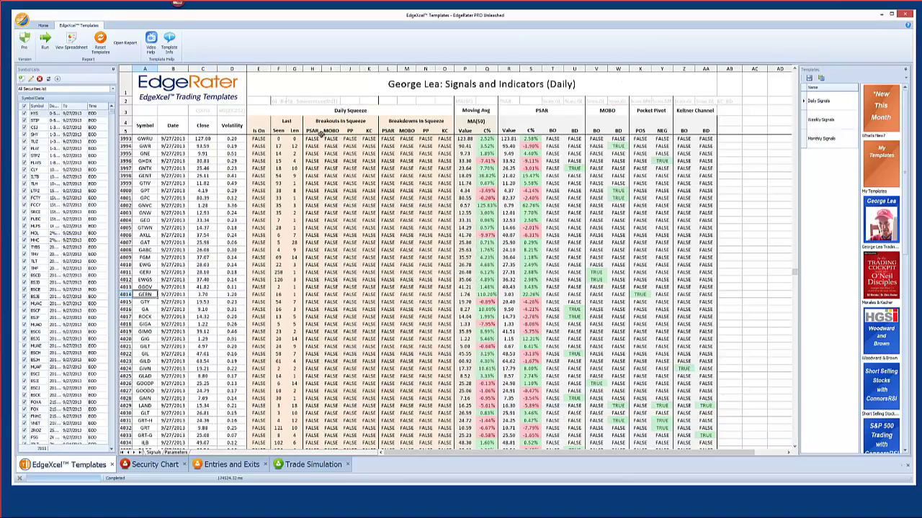